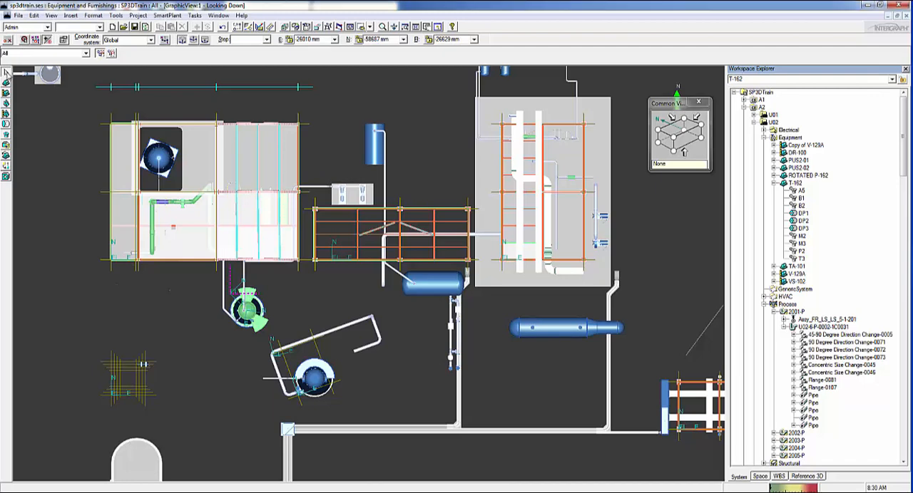
Step: Set the locate filter to Equipment and review the occurrence properties of equipment T-162
click(86, 56)
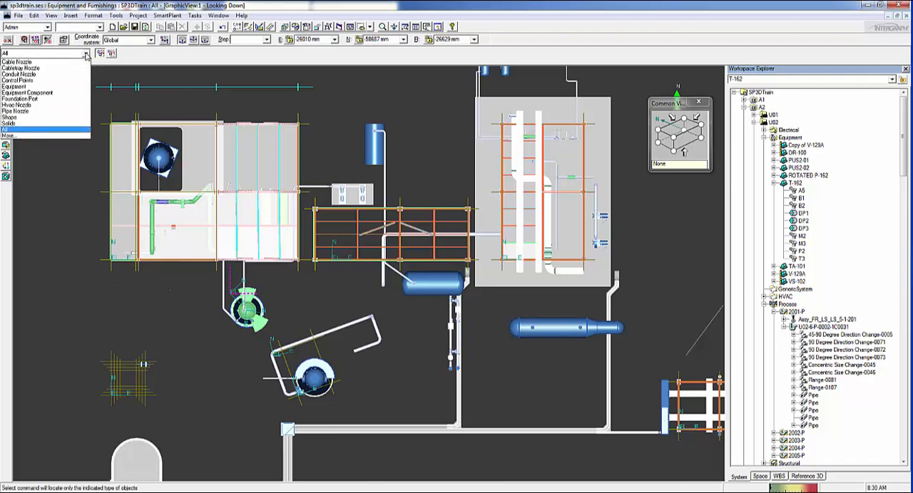
click(29, 93)
click(314, 385)
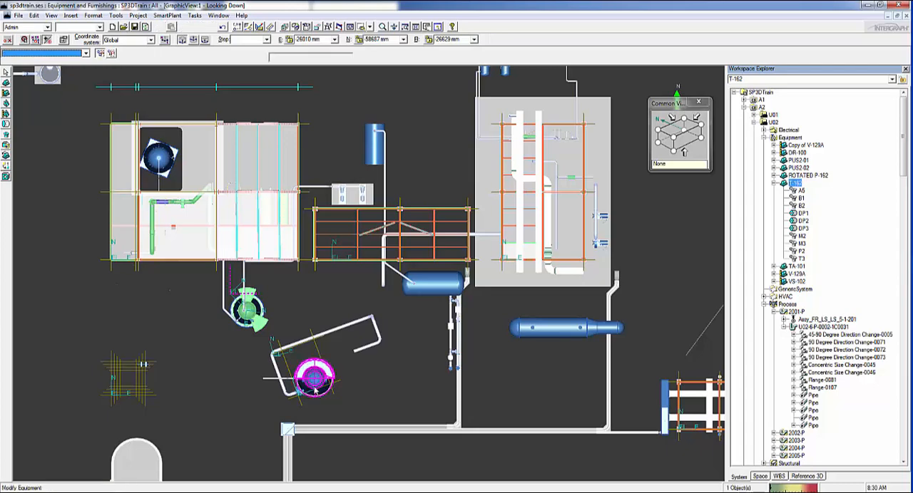
right_click(315, 385)
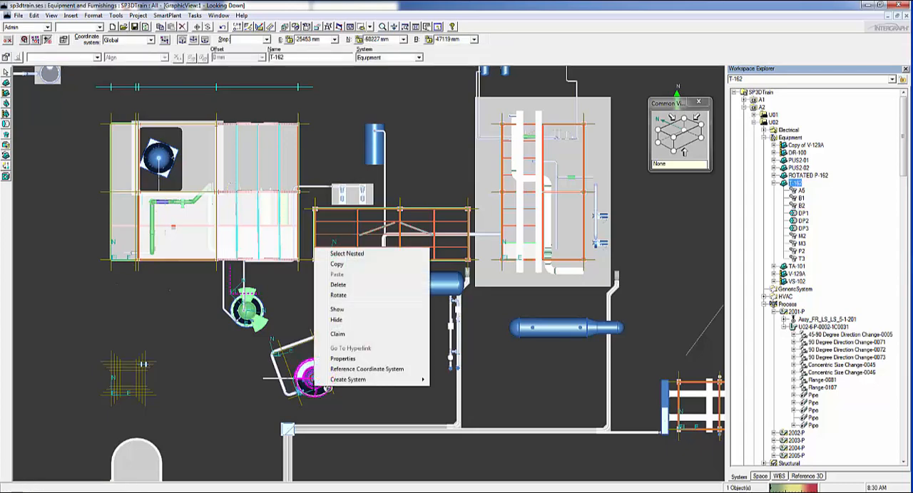
click(345, 359)
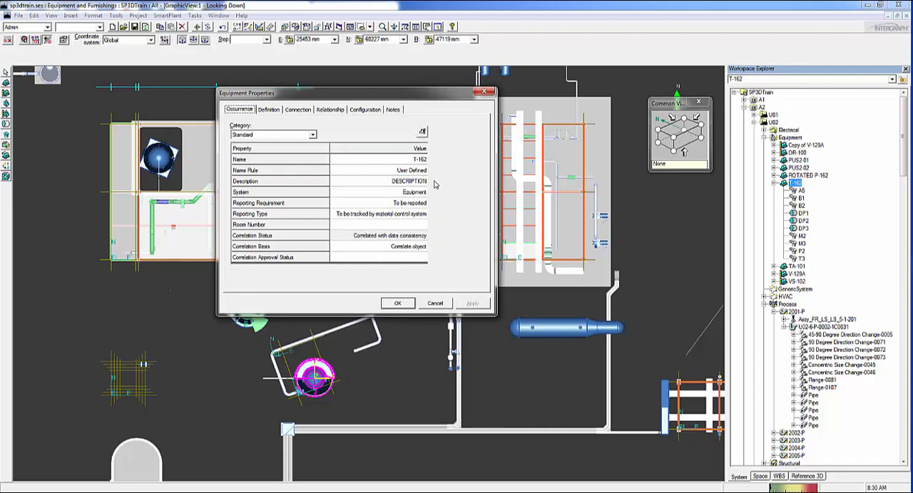
click(398, 304)
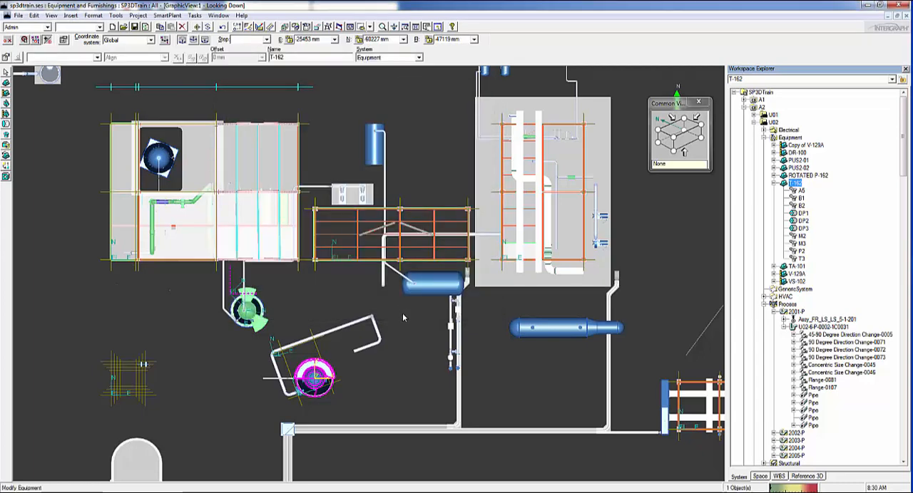
click(402, 310)
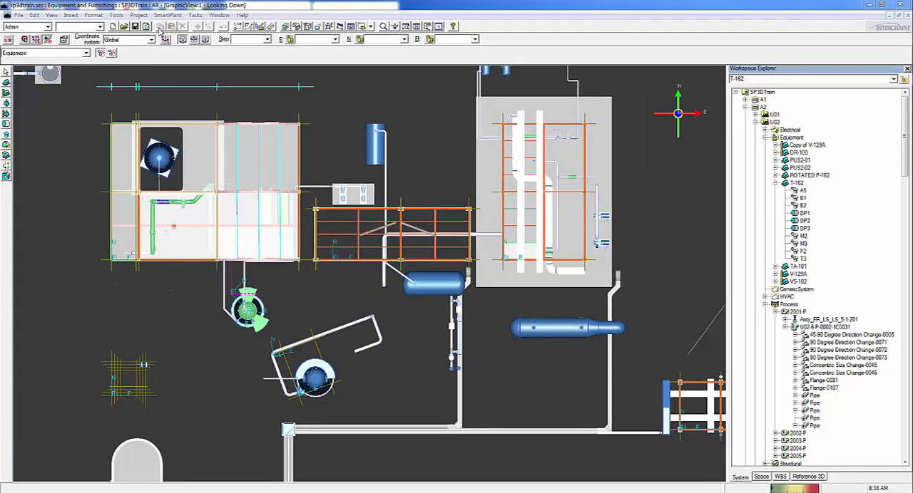
Step: Switch to the Drawings and Reports task and open the PIPE_PROCESS_AREA_MM drawing for editing
click(195, 15)
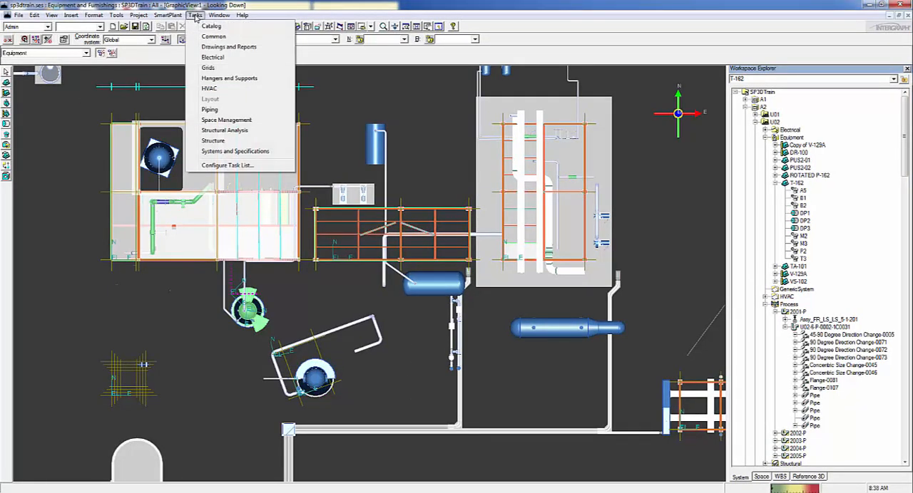
click(227, 47)
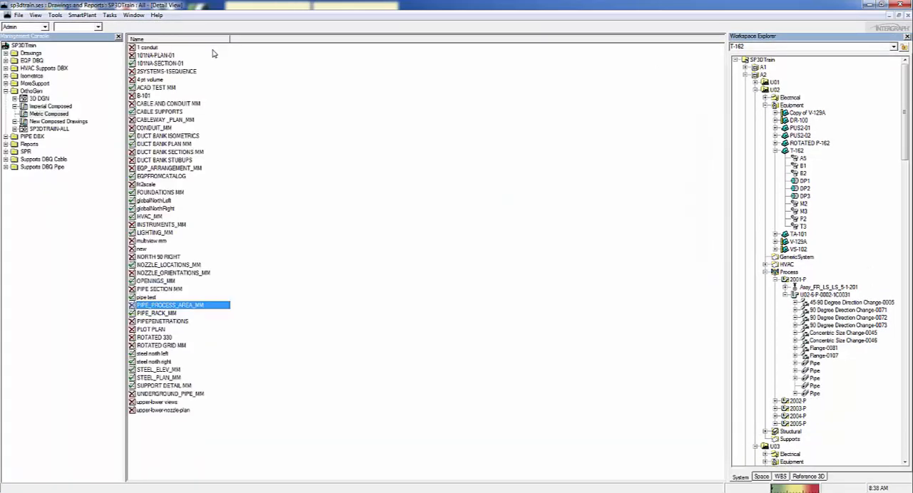
right_click(178, 307)
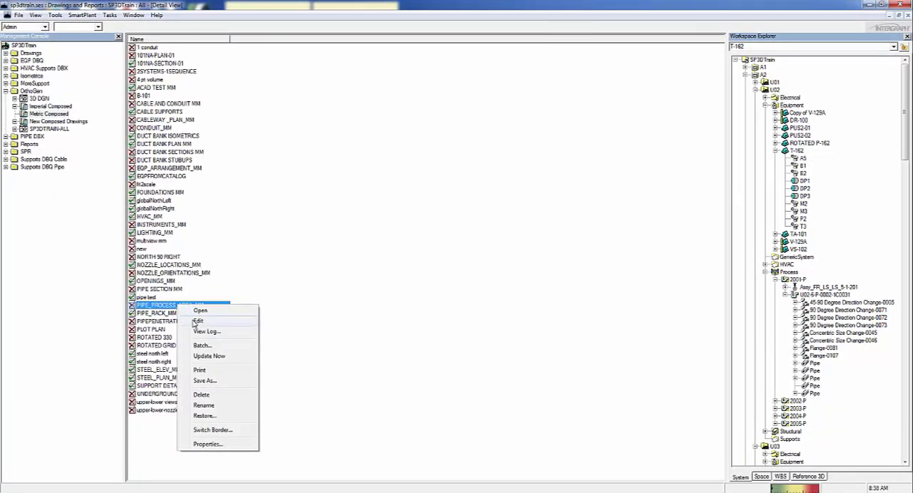
click(197, 322)
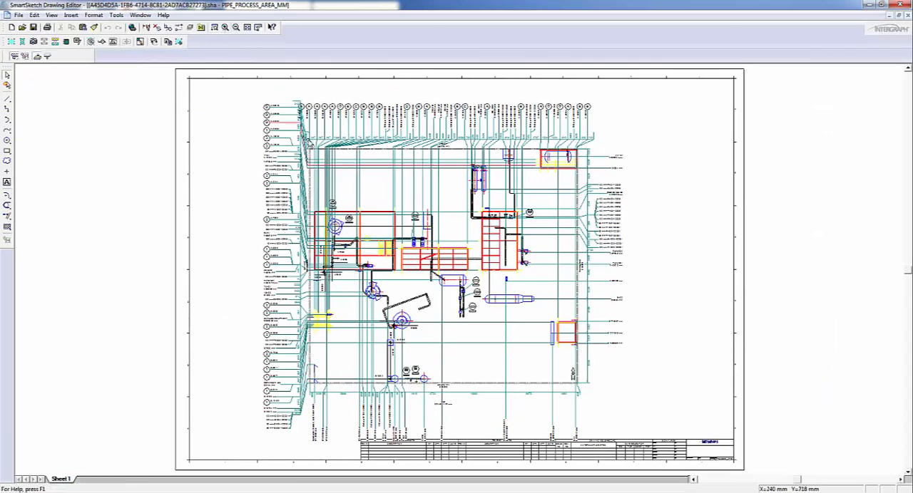
Step: Change the drawing view's style to the orthographic 3DS OrthoGen Contrasted Piping in its view properties
click(214, 27)
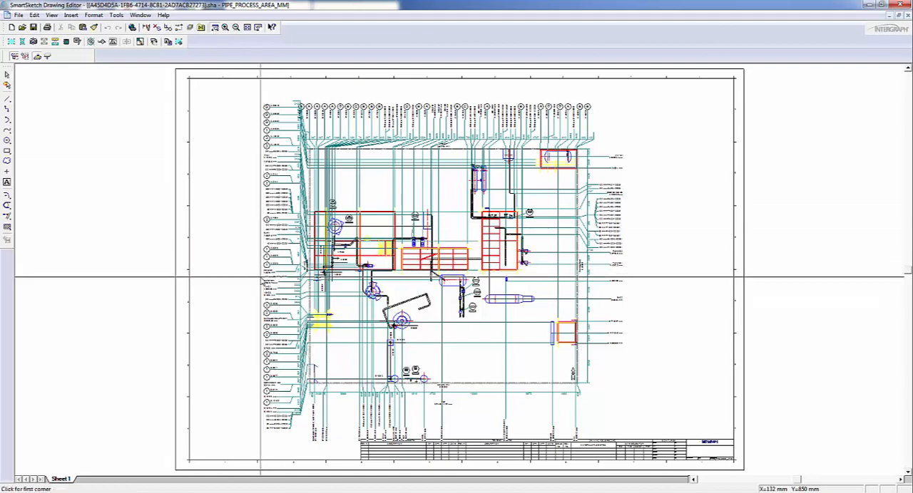
mouse_move(260, 277)
mouse_down()
mouse_move(404, 135)
mouse_move(422, 98)
mouse_up()
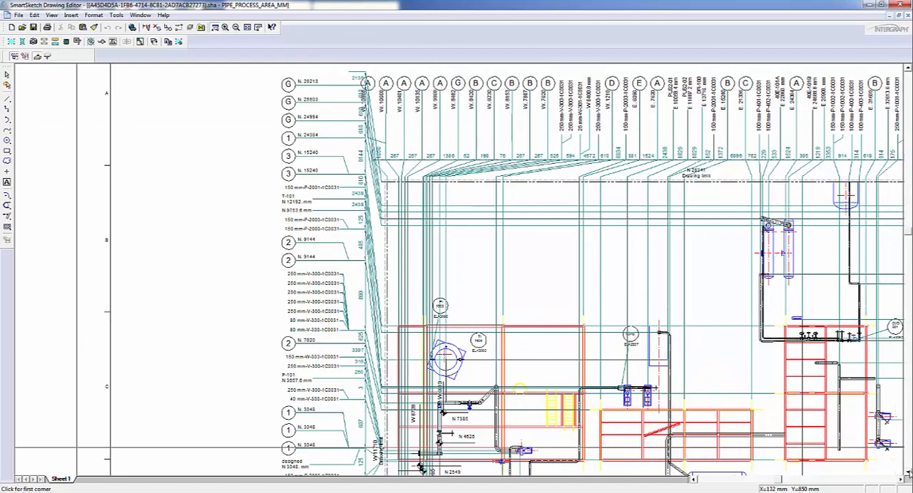
click(247, 27)
right_click(385, 149)
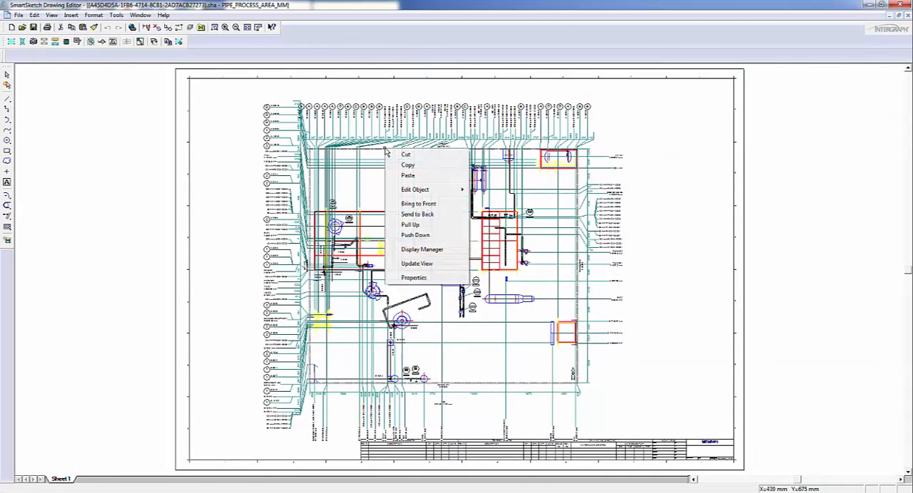
click(417, 278)
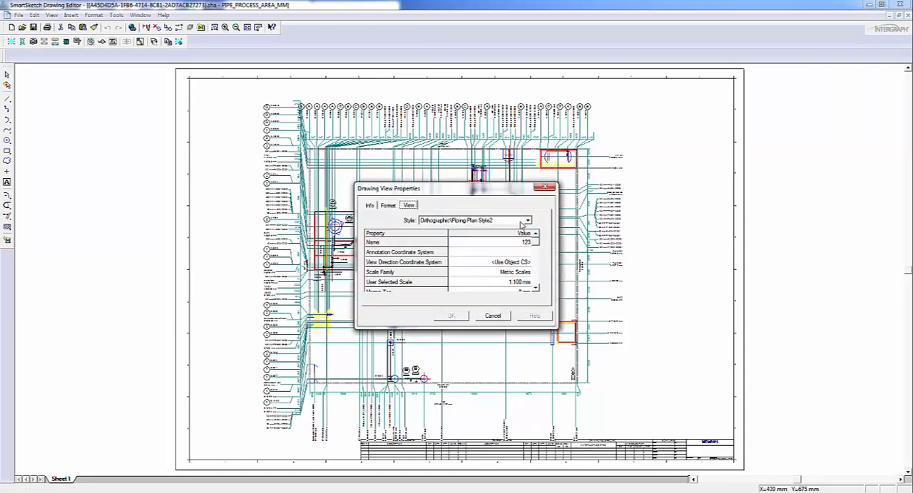
click(527, 221)
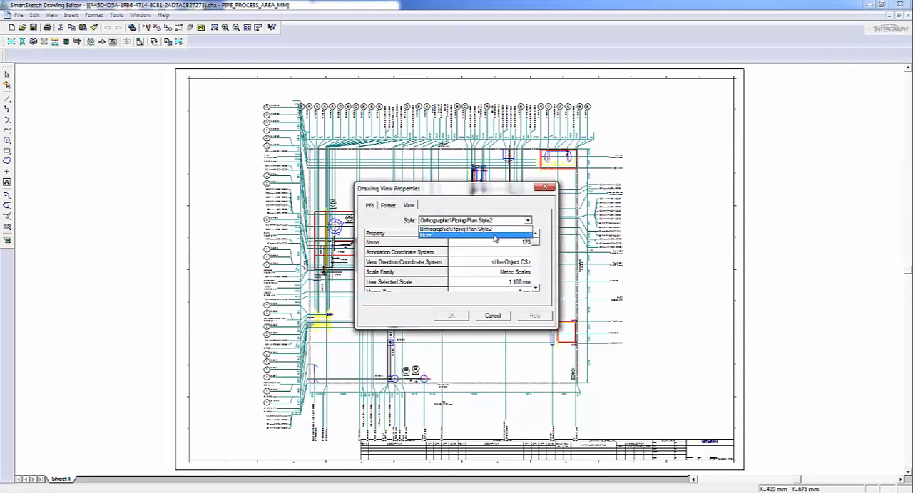
click(496, 236)
scroll(525, 202, down, 3)
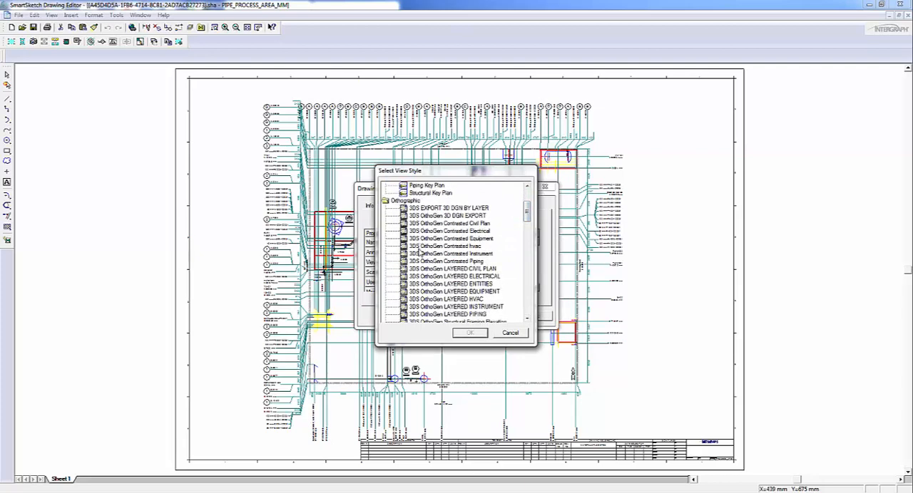
click(421, 262)
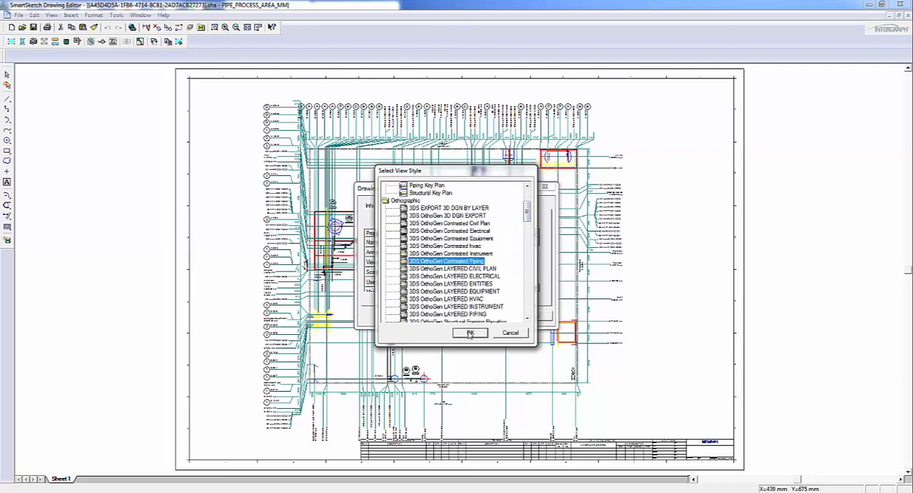
click(470, 334)
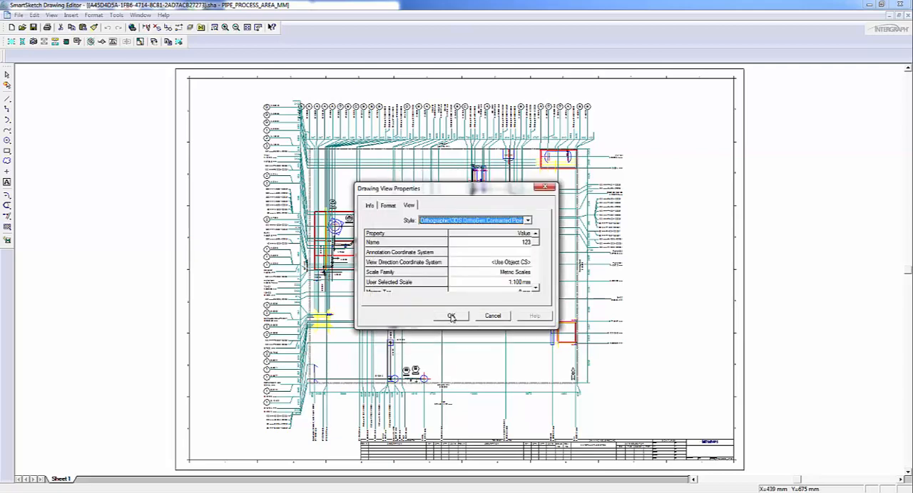
click(452, 316)
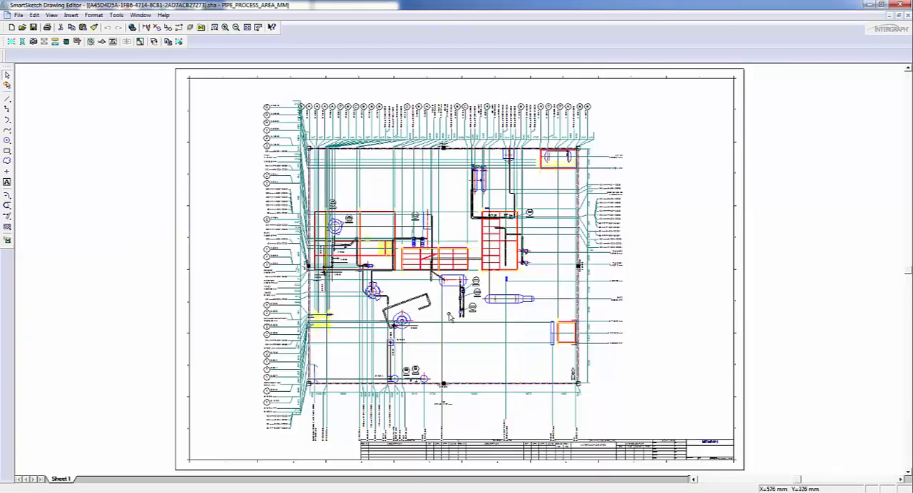
Step: Update the piping plan drawing view so it is regenerated with its assigned style
click(460, 155)
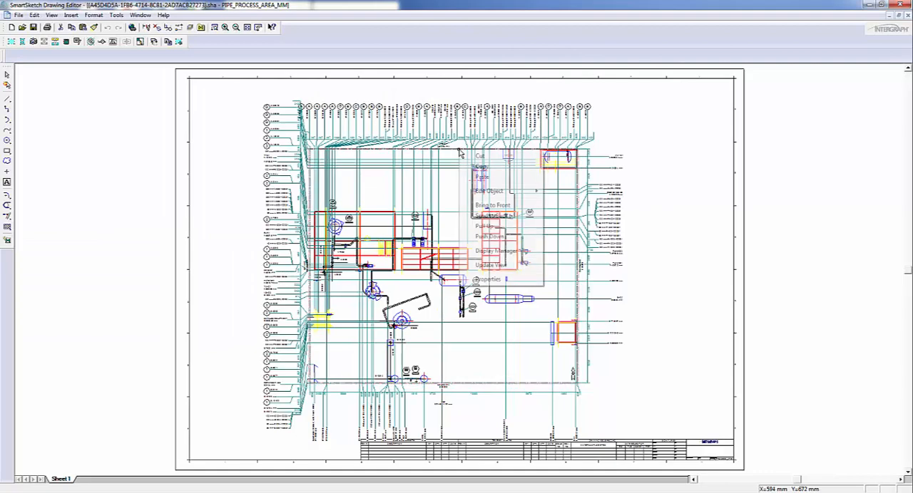
right_click(460, 155)
click(491, 265)
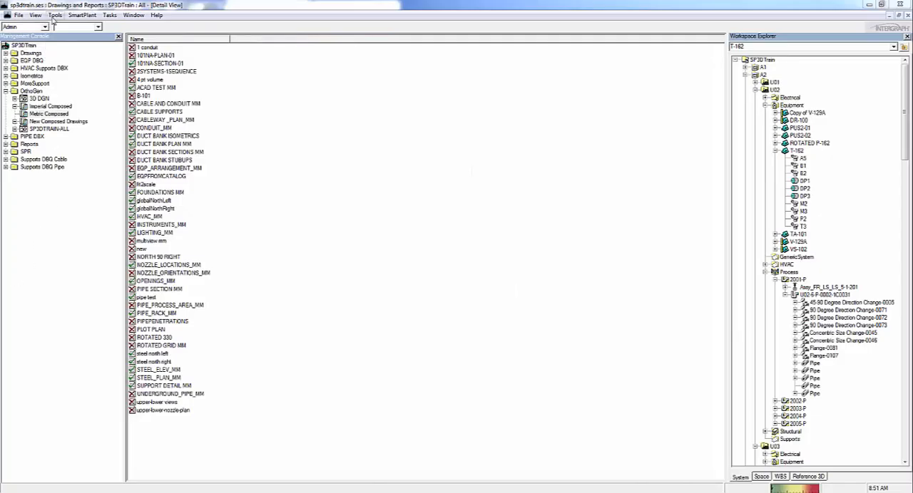
Step: Open the properties of the orthographic view style 3DS OrthoGen LAYERED PIPING
click(55, 15)
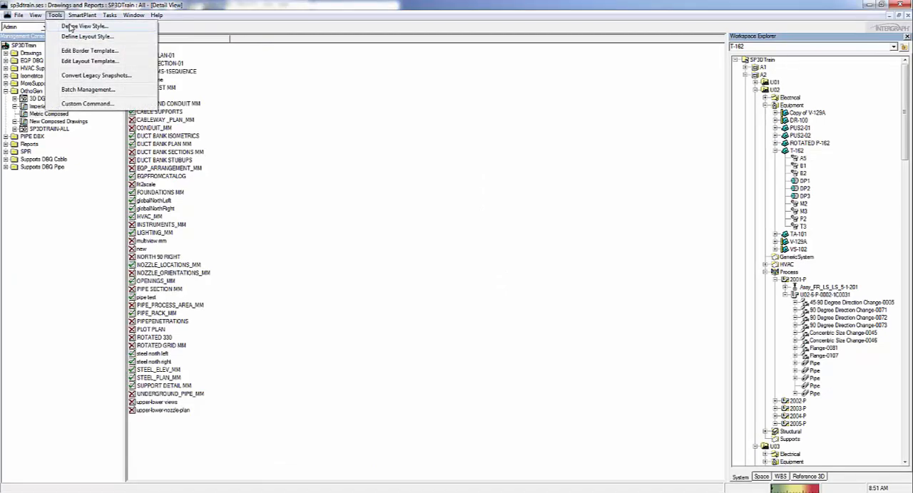
click(72, 26)
click(251, 224)
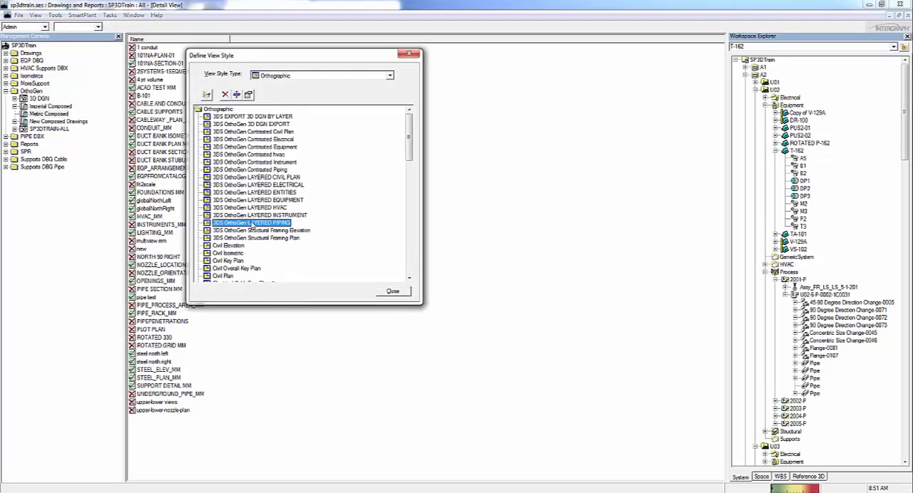
double_click(251, 223)
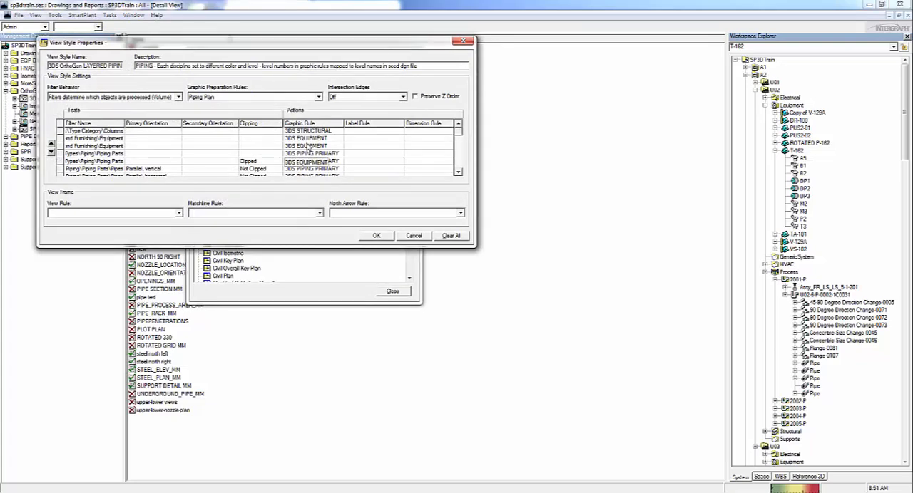
Step: Assign the 3DS SECONDARY graphic rule to the first Equipment filter row, checking the rule's properties, and save the view style
click(311, 139)
click(339, 139)
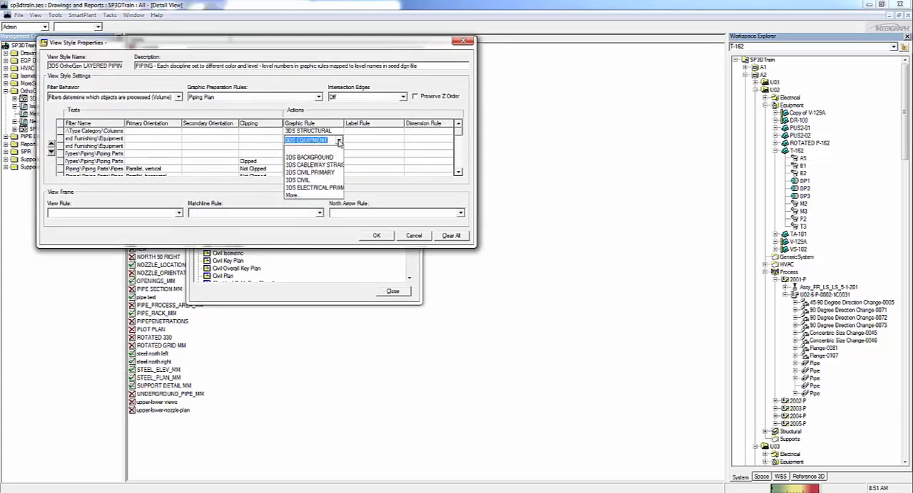
click(294, 195)
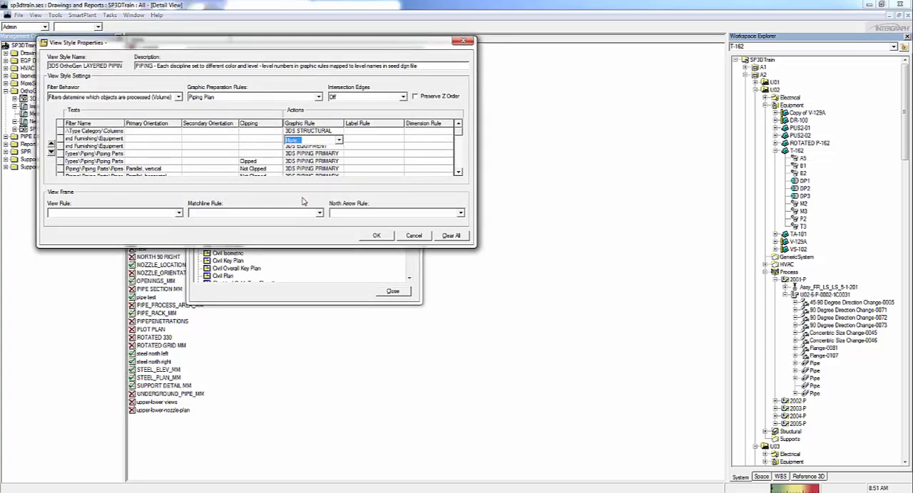
drag(244, 58, 395, 169)
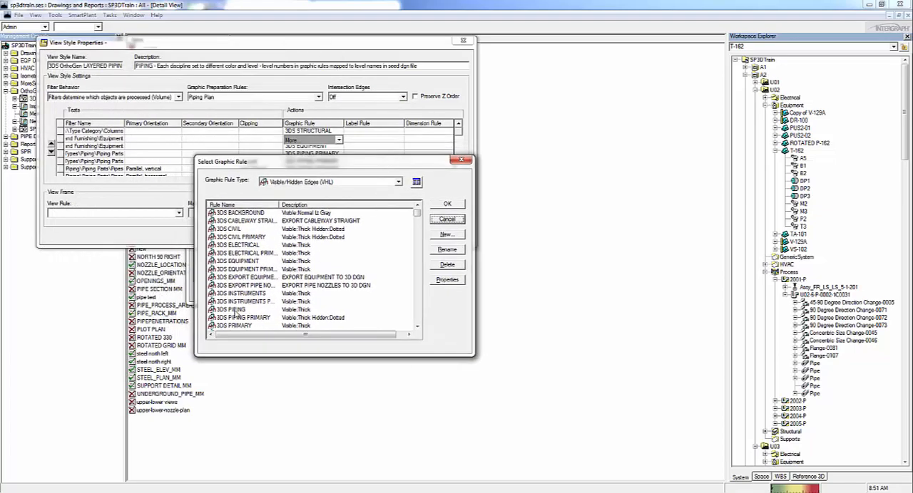
click(246, 318)
scroll(249, 323, down, 3)
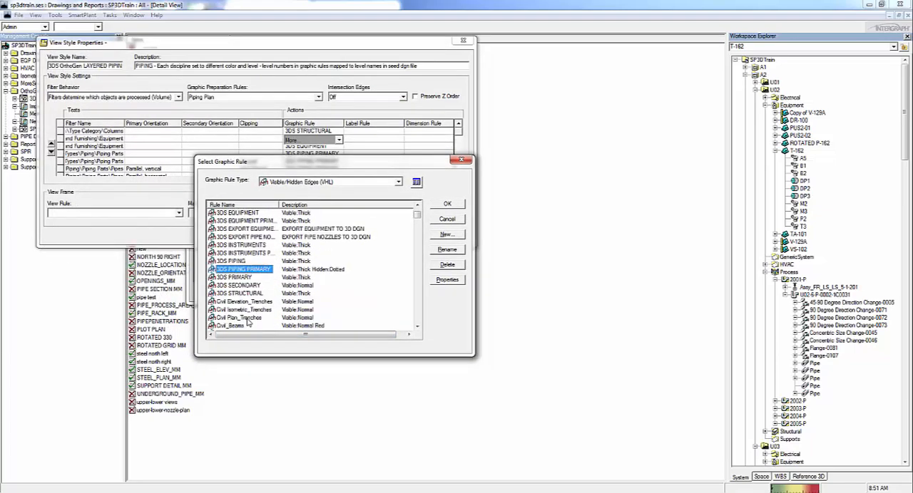
scroll(248, 324, down, 1)
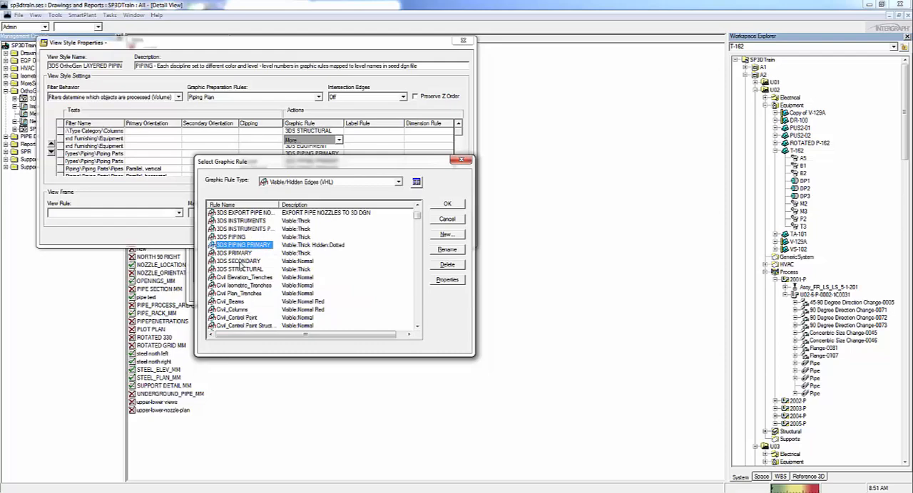
double_click(240, 261)
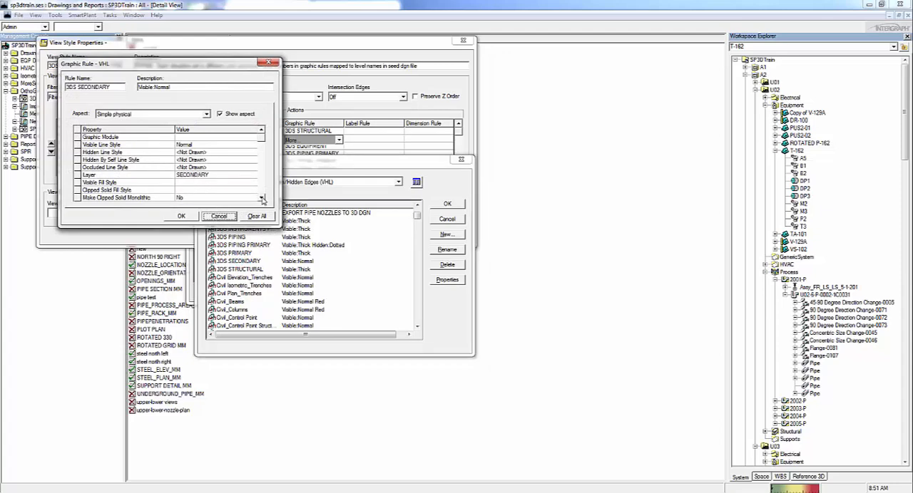
click(181, 217)
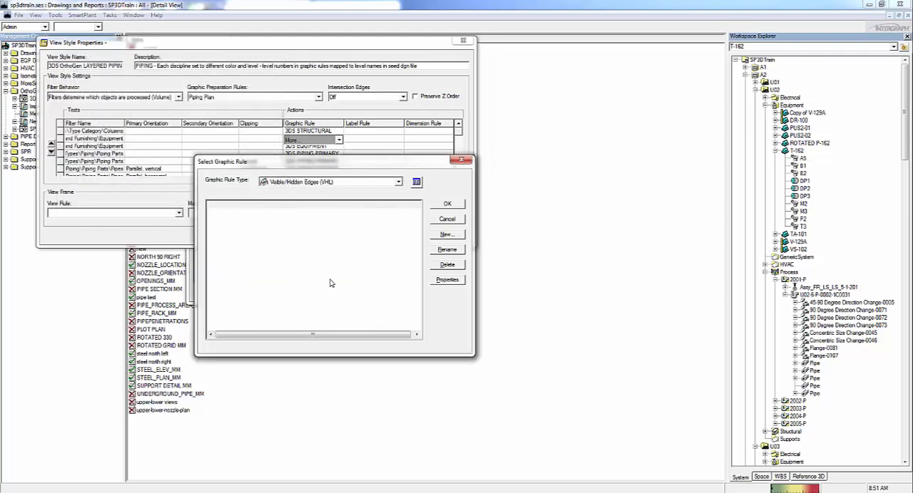
click(442, 205)
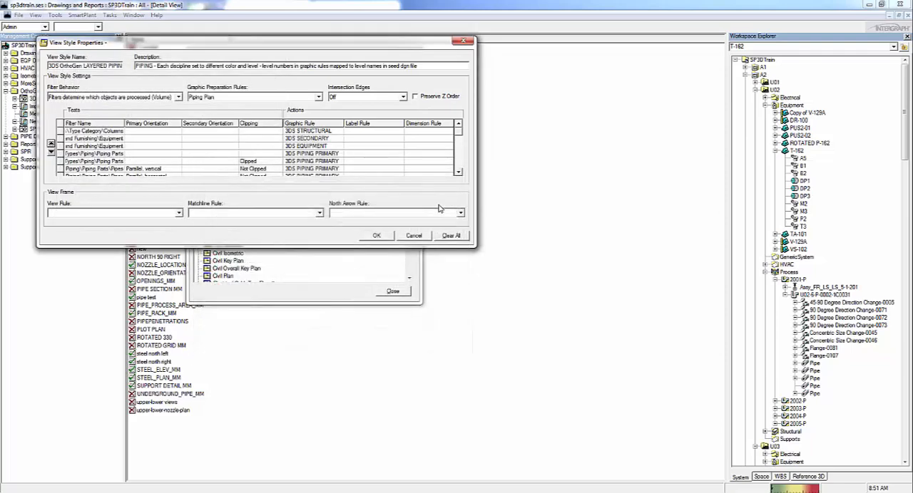
click(377, 236)
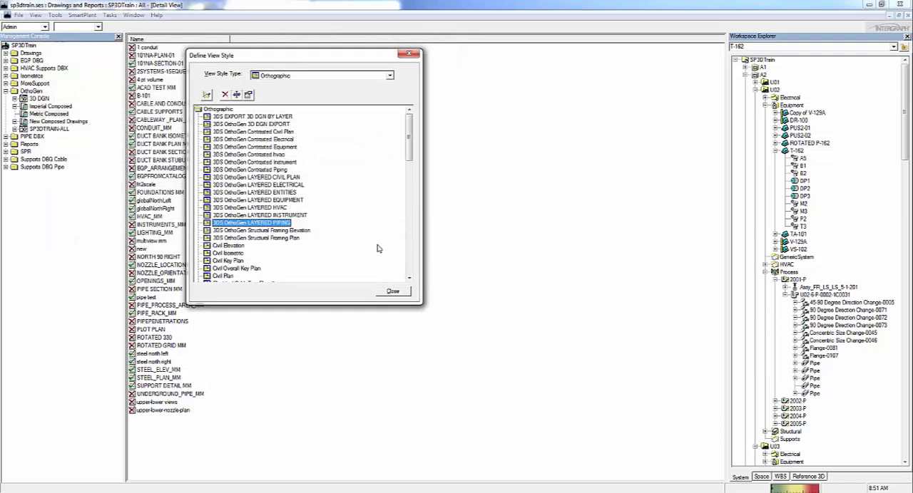
click(392, 293)
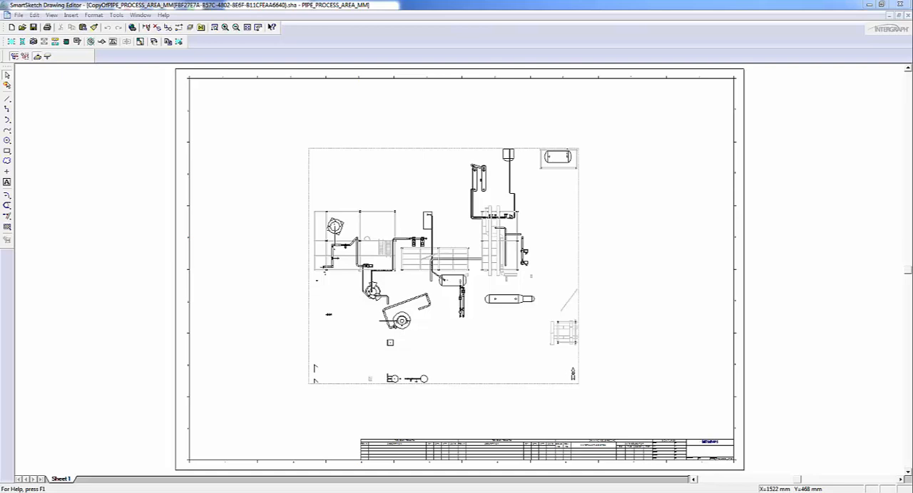
Step: Close the drawing editor and select the 3DV folder under DWG\acad\Metric\Composed in the file browser
click(900, 5)
click(398, 266)
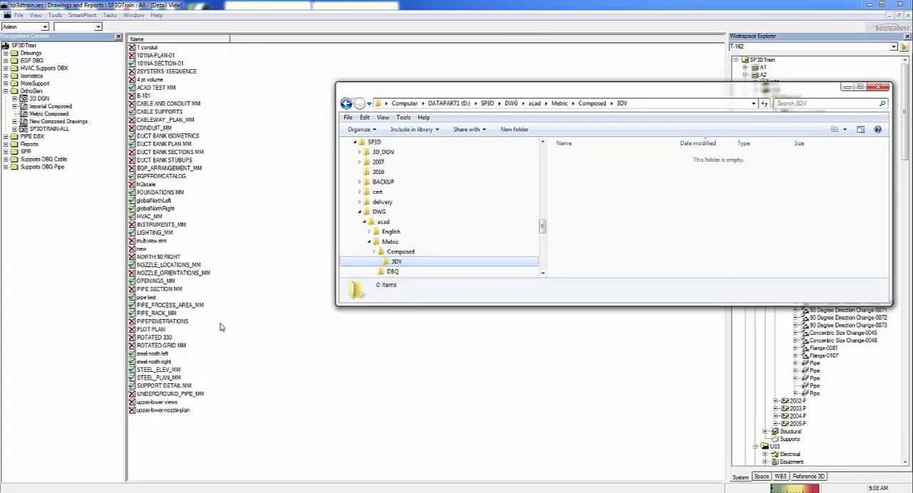
Step: Save a copy of PIPE_PROCESS_AREA_MM to D:\SP3D\DWG\acad\Metric\Composed\3dv, with DWG as the target file type for composed drawings
click(194, 308)
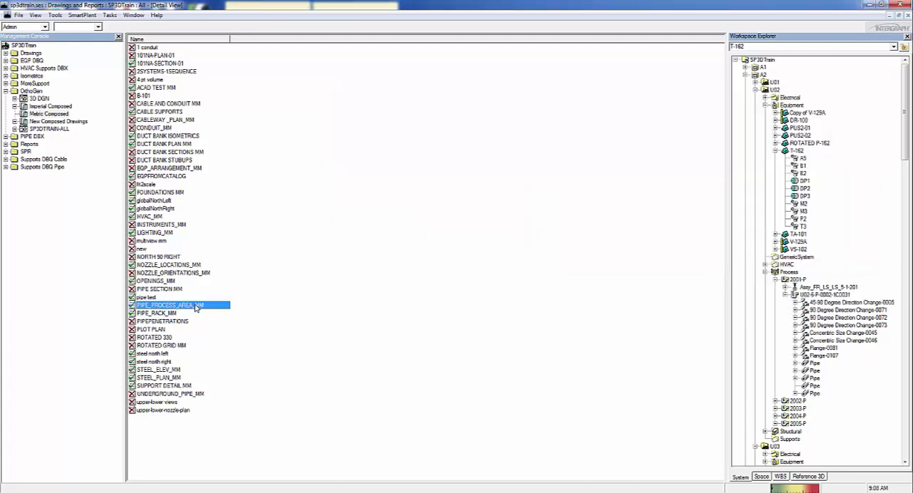
right_click(194, 307)
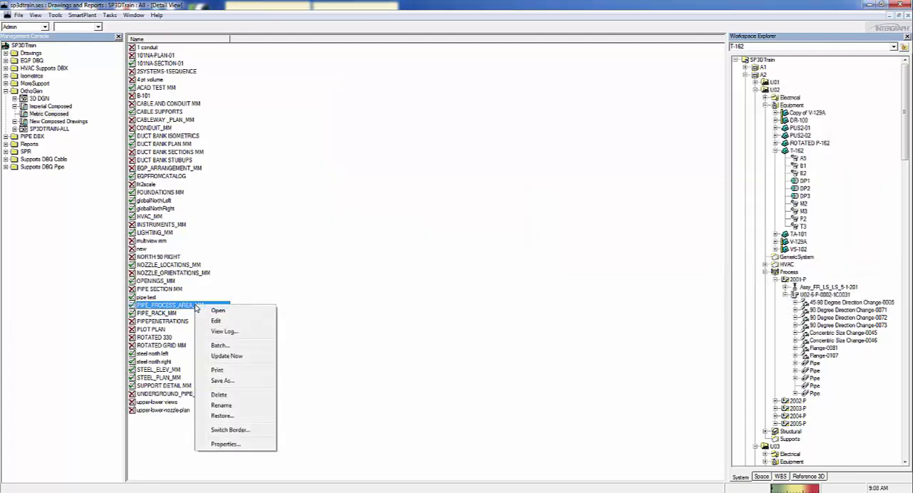
click(223, 382)
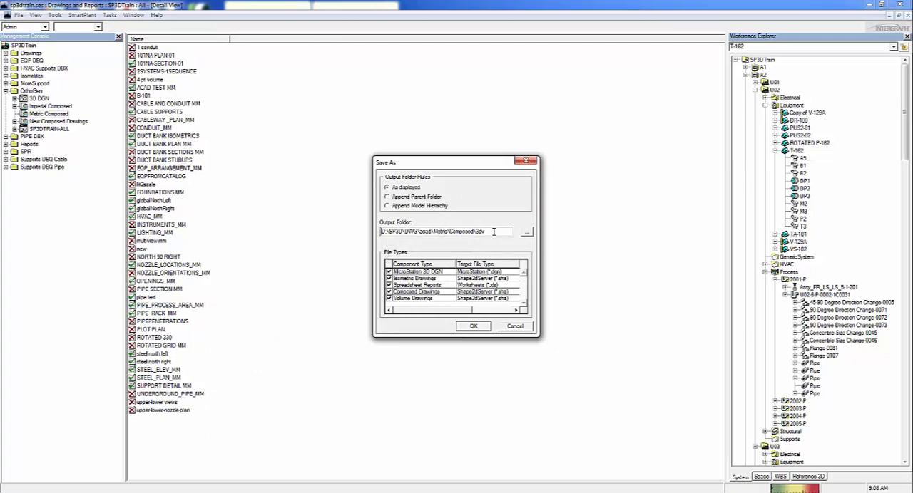
click(481, 292)
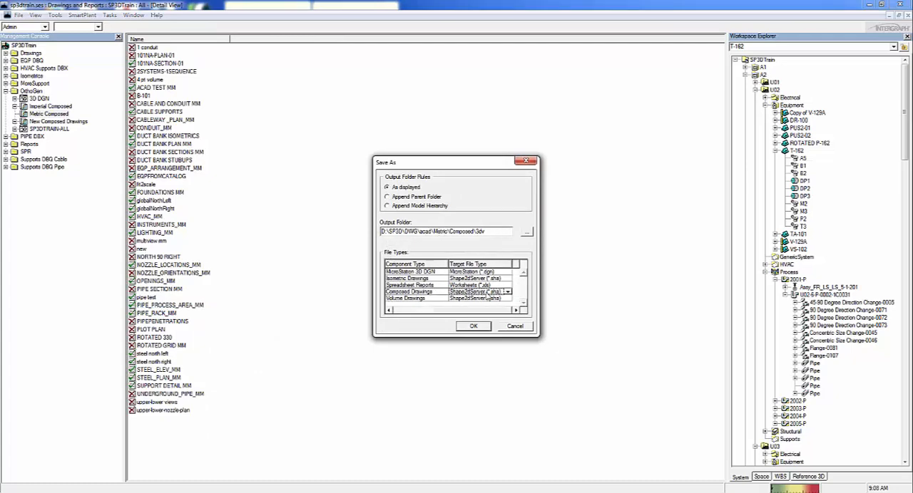
click(507, 291)
click(482, 318)
click(473, 325)
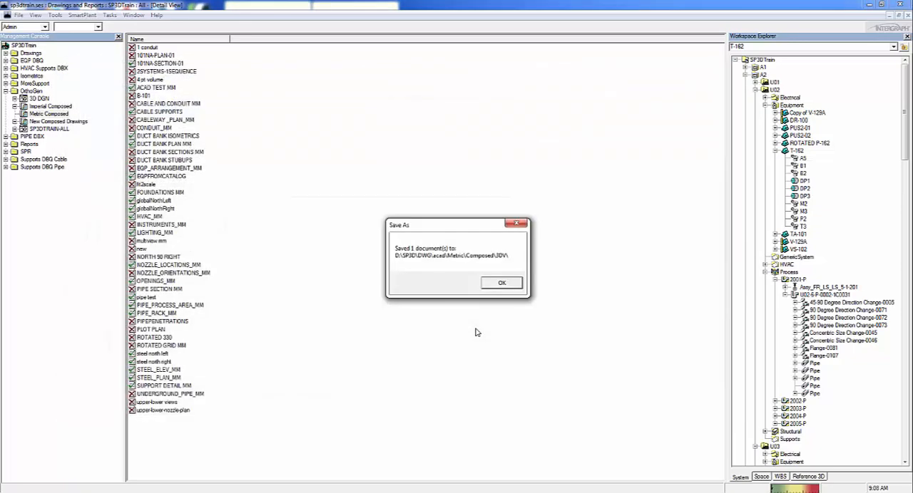
click(485, 284)
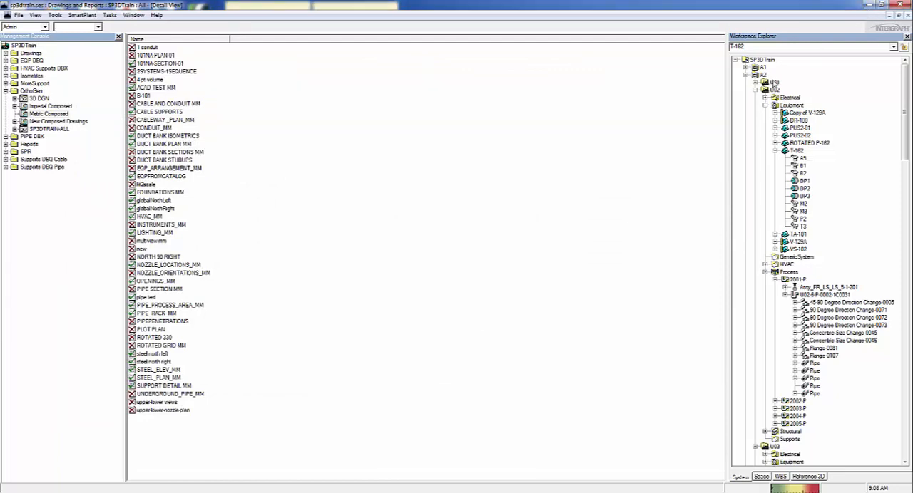
Step: Switch to the 3DV folder in the file browser and open PIPE_PROCESS_AREA_MM.dwg in AutoCAD
click(72, 492)
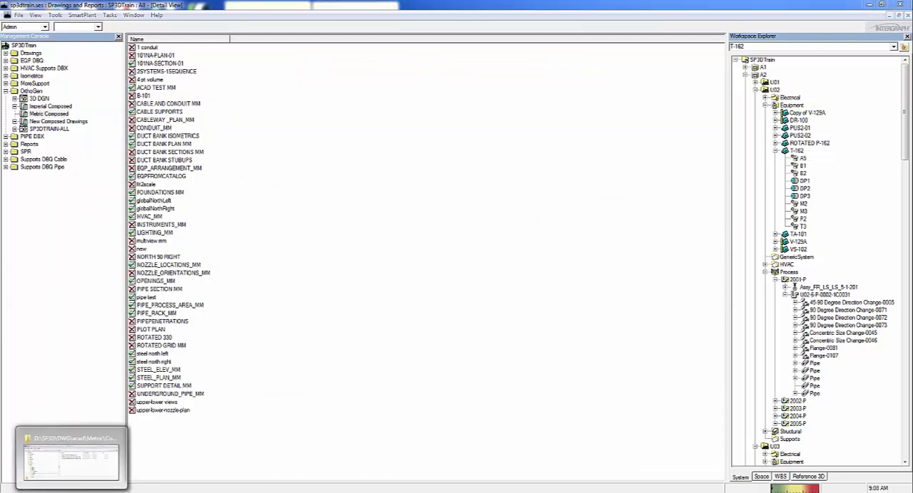
key(Down)
key(Down)
key(Down)
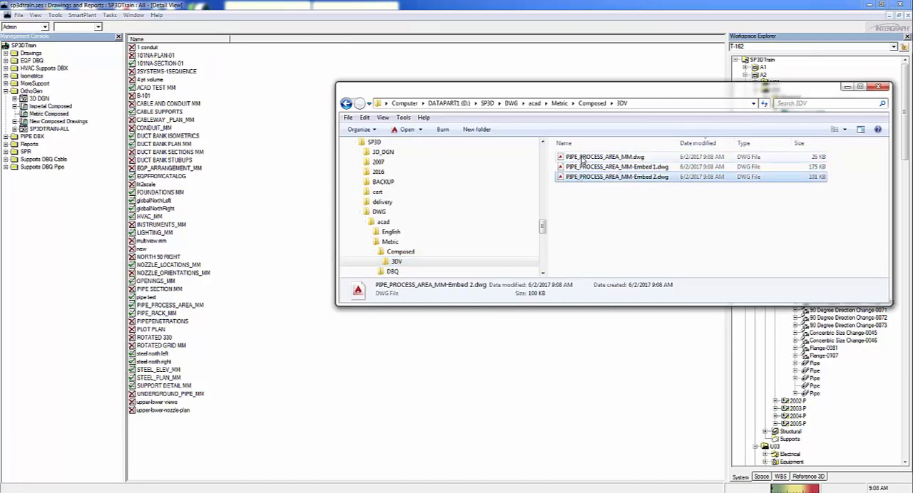
click(582, 158)
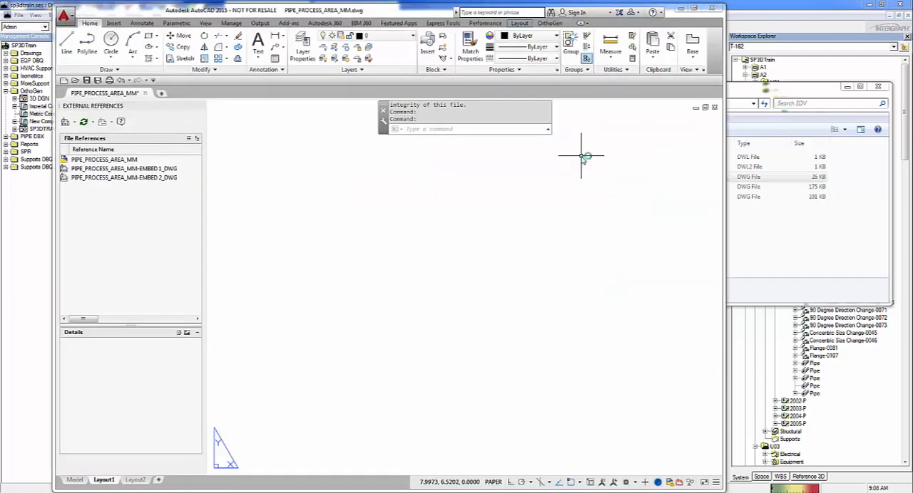
Step: Inspect the Embed 1 and Embed 2 external references with the drawing zoomed to its extents, and quit AutoCAD without saving
text(z)
key(Return)
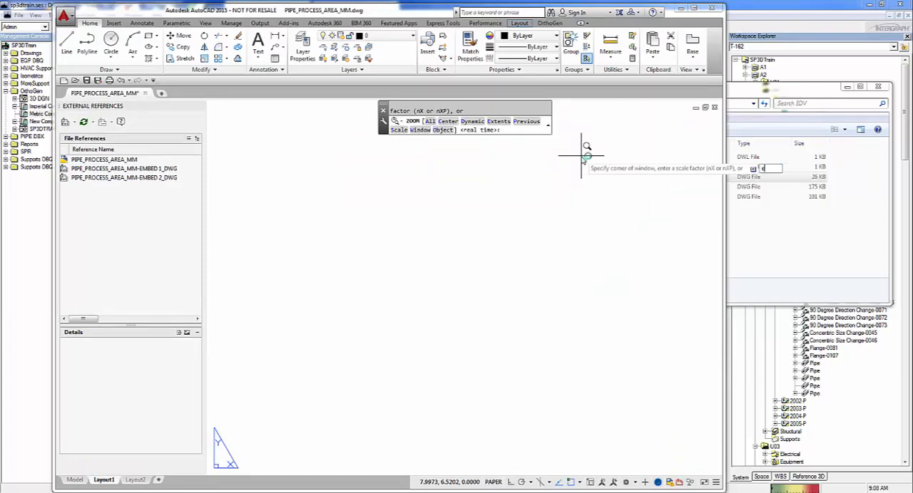
text(e)
key(Return)
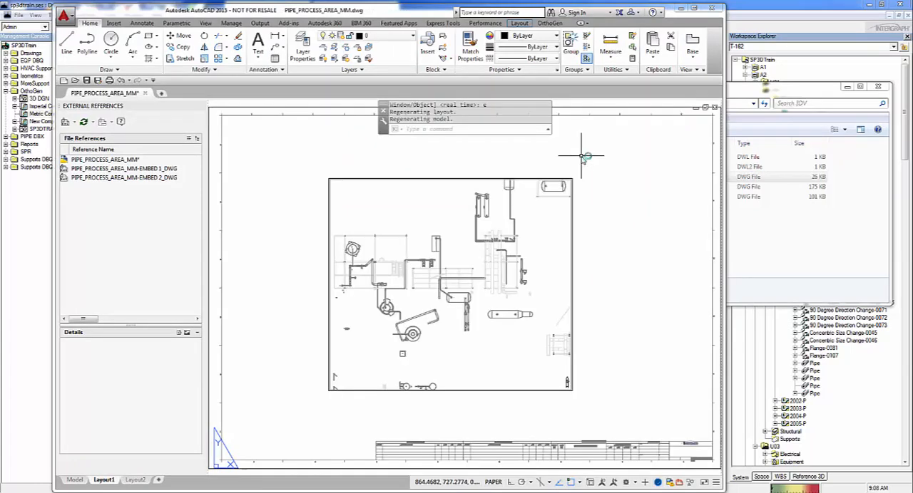
click(111, 169)
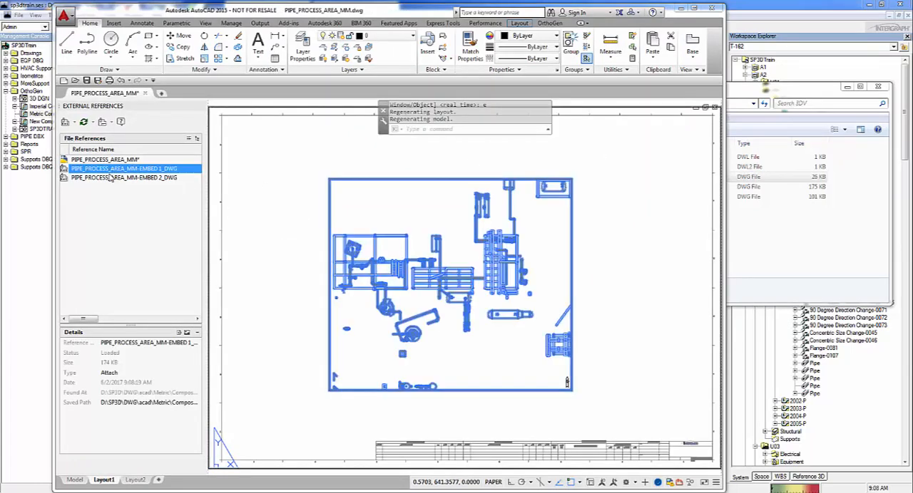
click(110, 178)
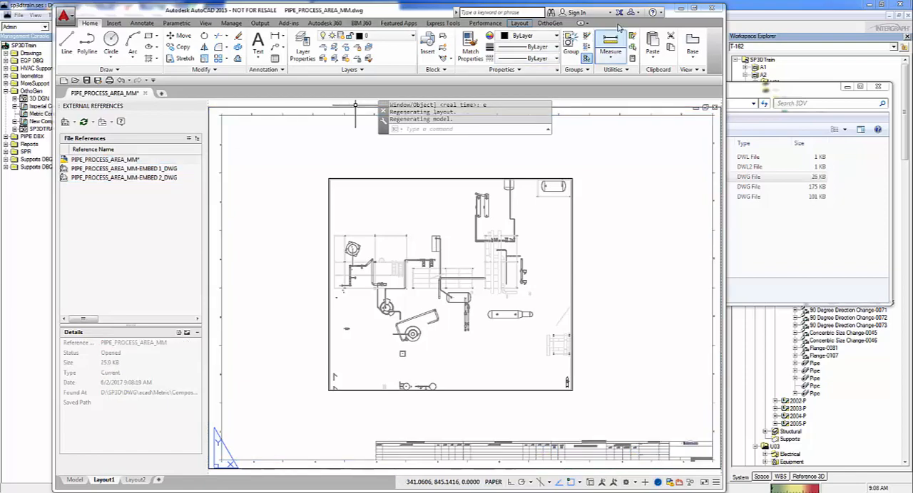
click(713, 10)
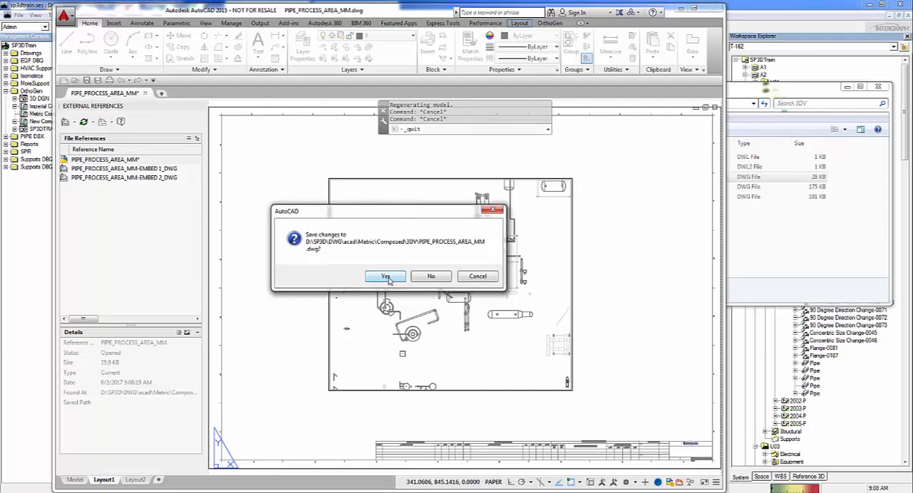
click(432, 278)
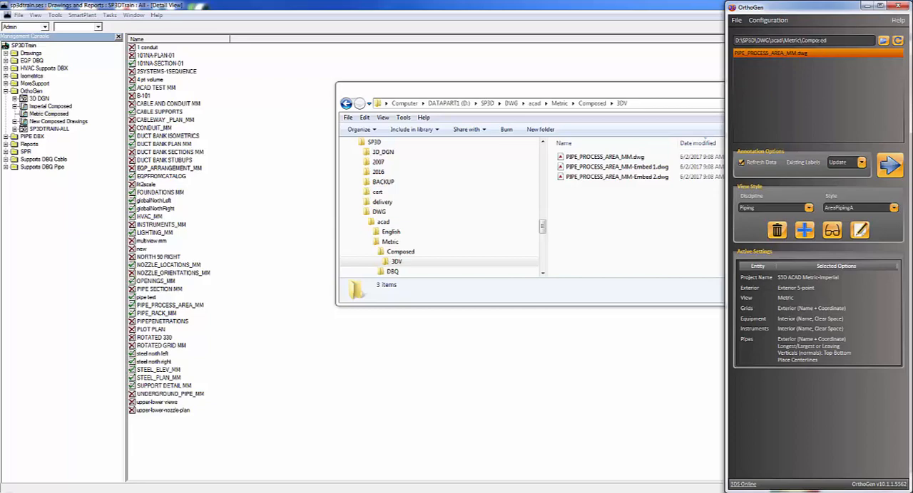
Step: Open the OrthoGen project settings for S3D ACAD Metric-Imperial and review the 3D modeling and CAD drawing system choices
click(760, 21)
click(772, 33)
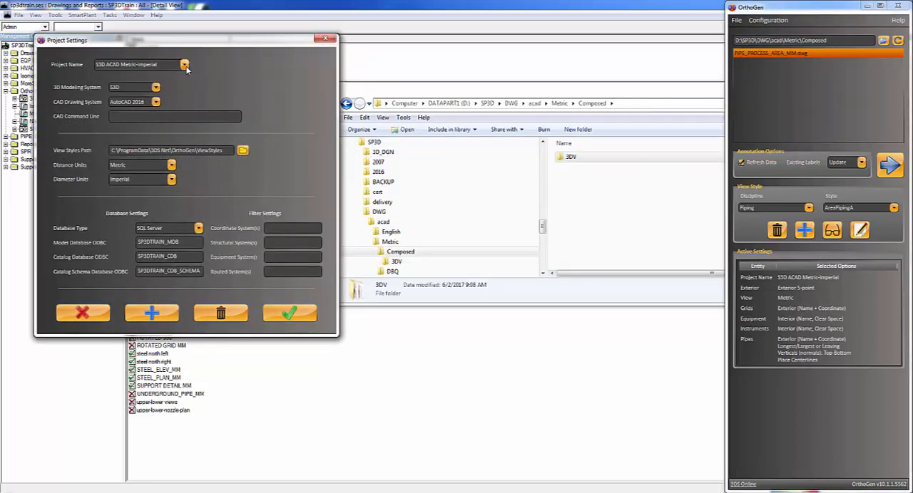
click(156, 87)
click(158, 88)
click(156, 101)
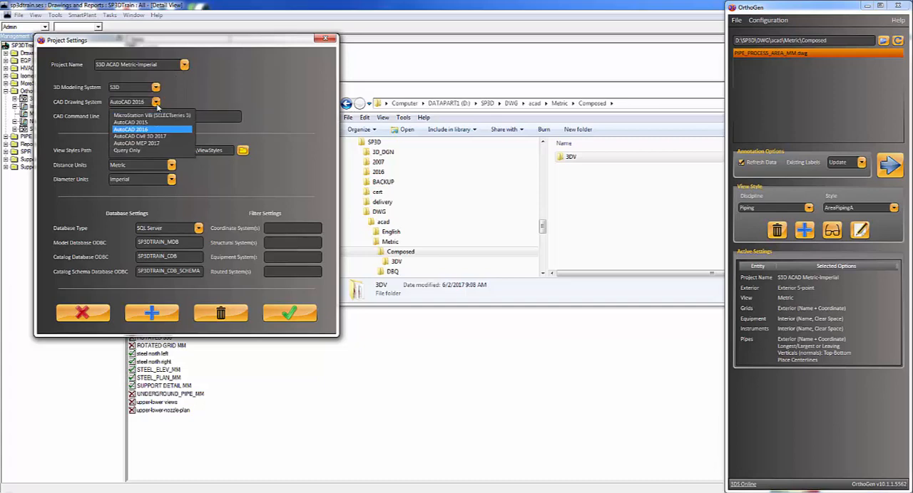
click(157, 105)
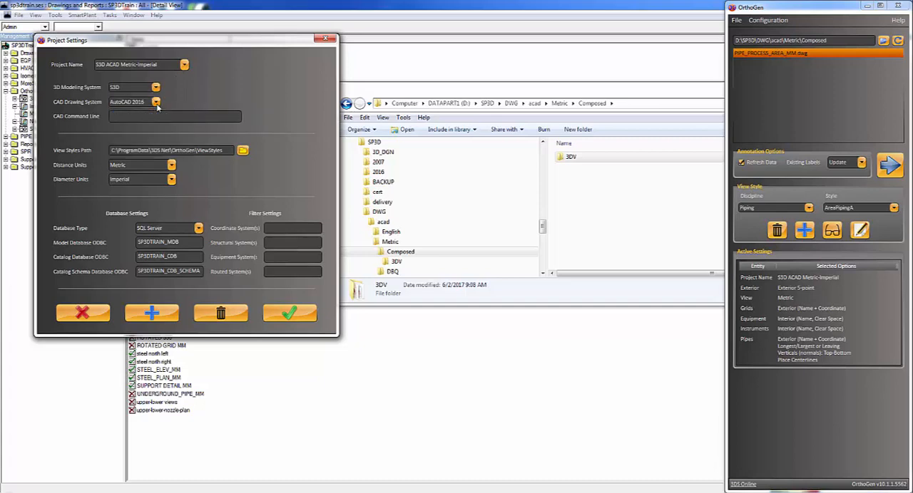
Step: Browse the view styles path to check the discipline folders in C:\ProgramData\3DS Net\OrthoGen\ViewStyles, and close the folder browser
click(243, 150)
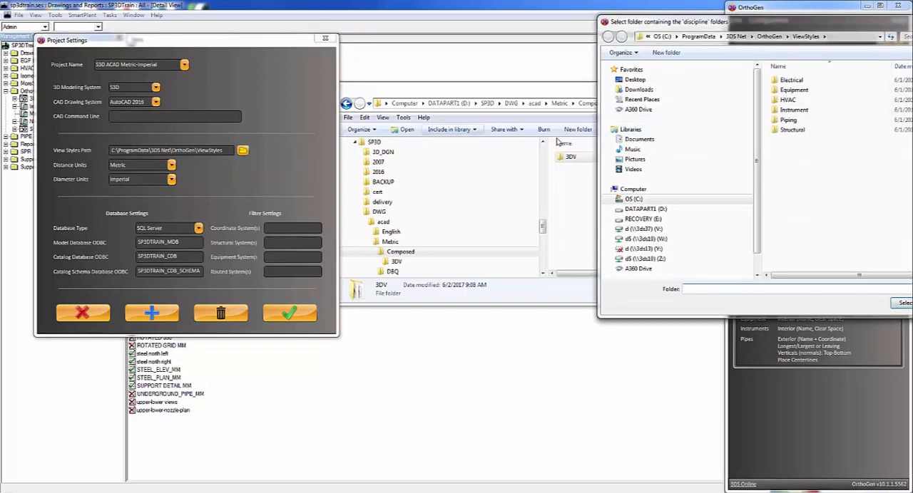
drag(771, 28, 516, 51)
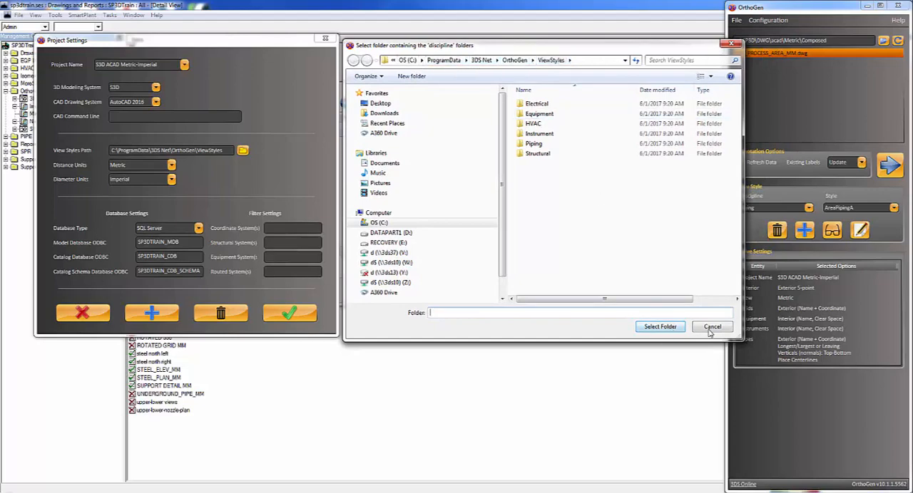
click(659, 327)
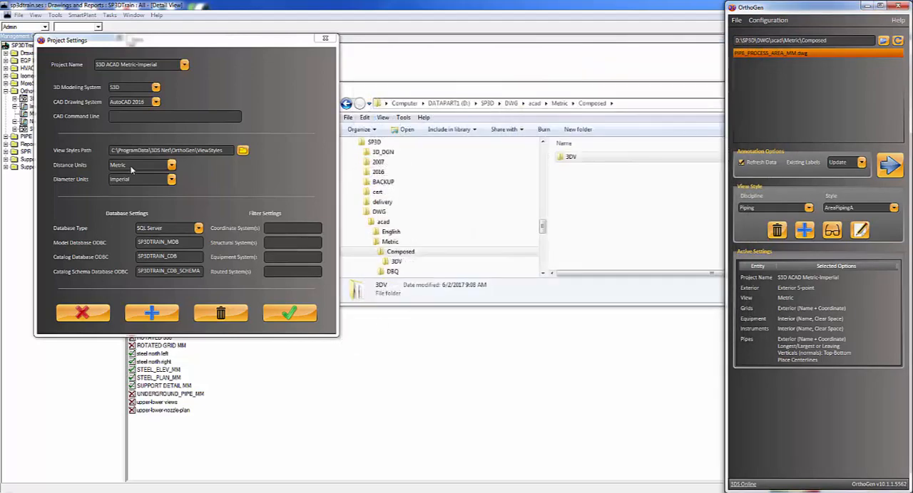
Step: Review the distance unit, diameter unit and database type choices, and accept the project settings
click(171, 165)
click(172, 167)
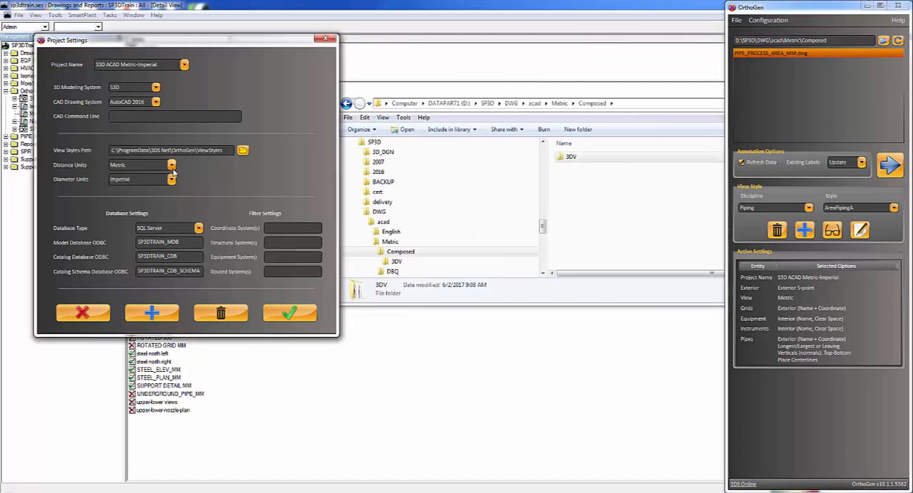
click(171, 179)
click(146, 201)
click(197, 228)
click(146, 243)
click(289, 316)
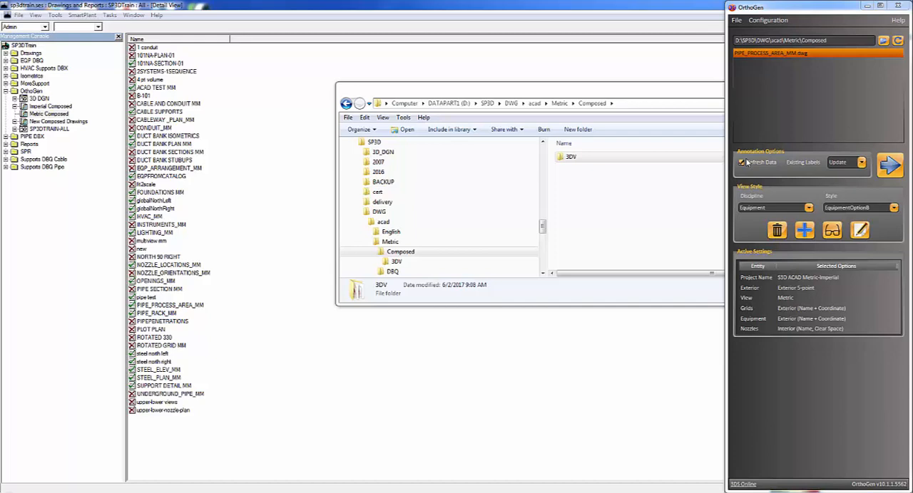
Step: Review the annotation choices for existing labels and the available view style disciplines
click(862, 163)
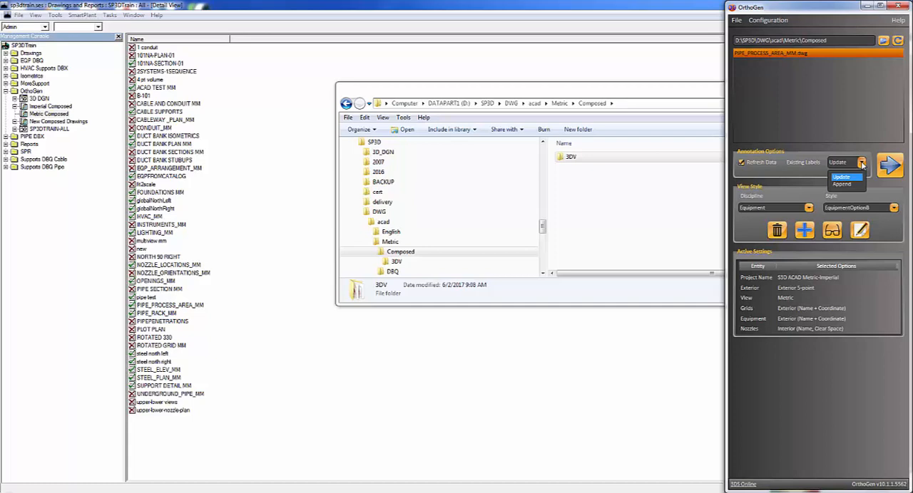
click(862, 163)
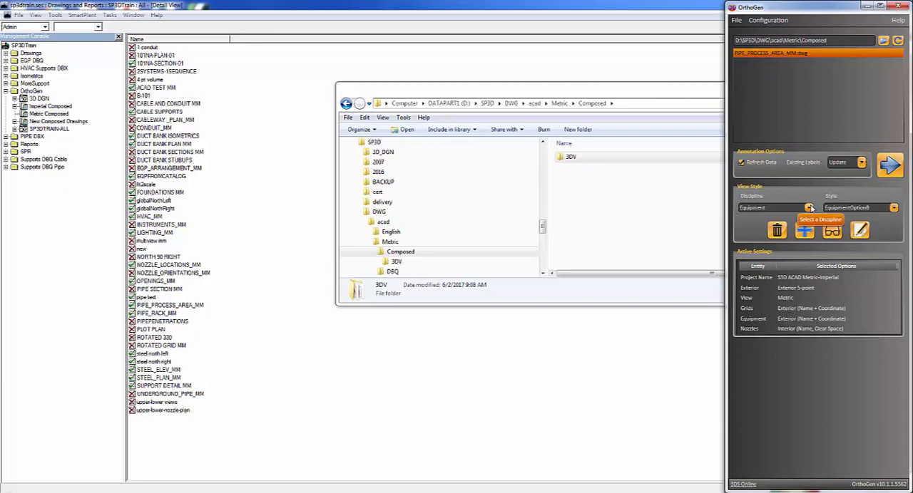
click(809, 207)
click(810, 208)
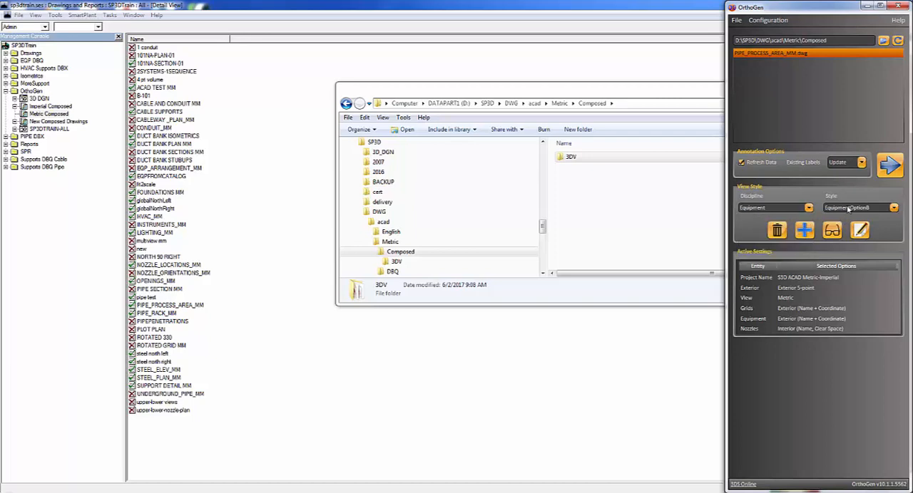
Step: Preview the Equipment view styles EquipmentOptionA and EquipmentOptionB
click(894, 207)
click(878, 224)
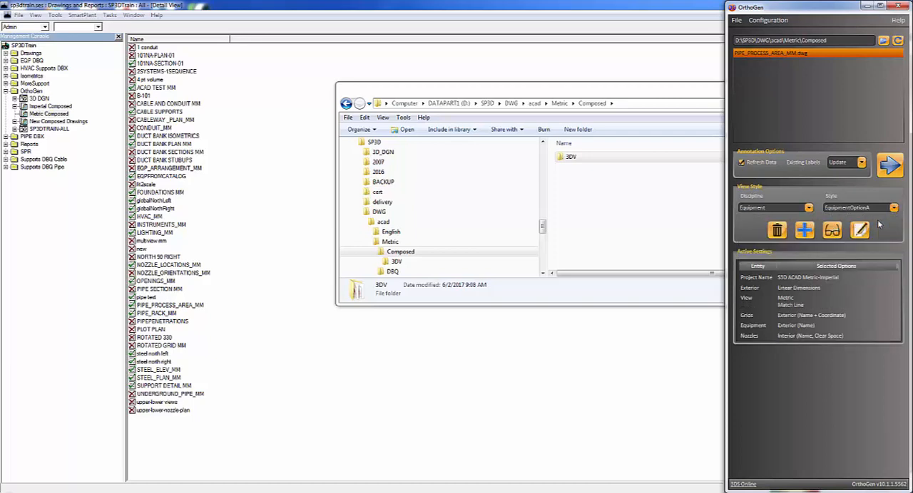
click(833, 231)
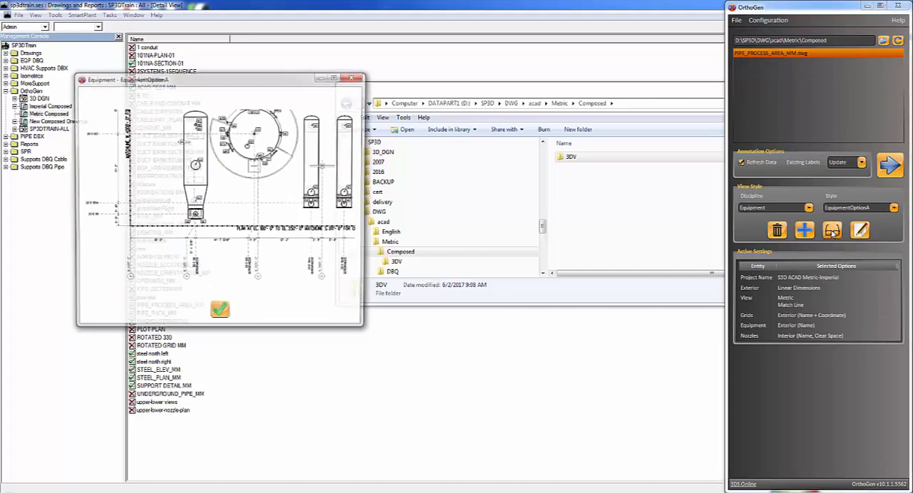
click(893, 208)
click(878, 231)
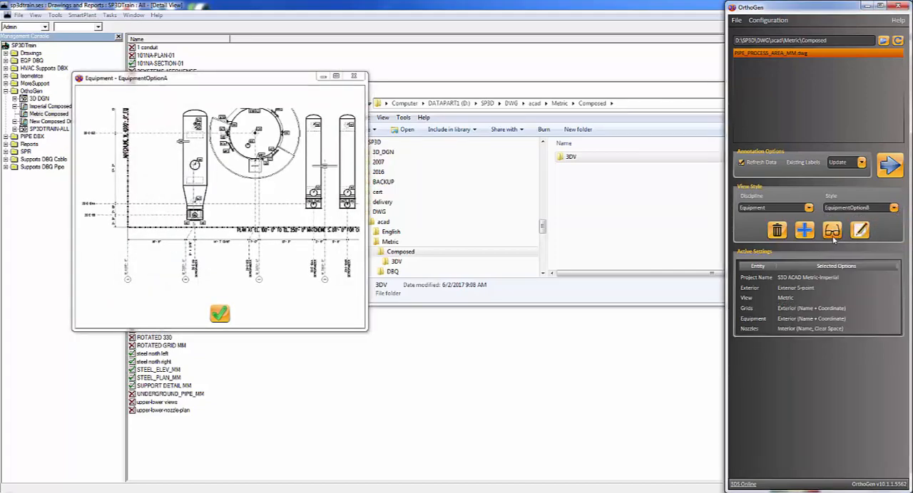
click(832, 231)
Step: Select and preview the EquipmentOptionC view style, and close all the open style previews
click(893, 207)
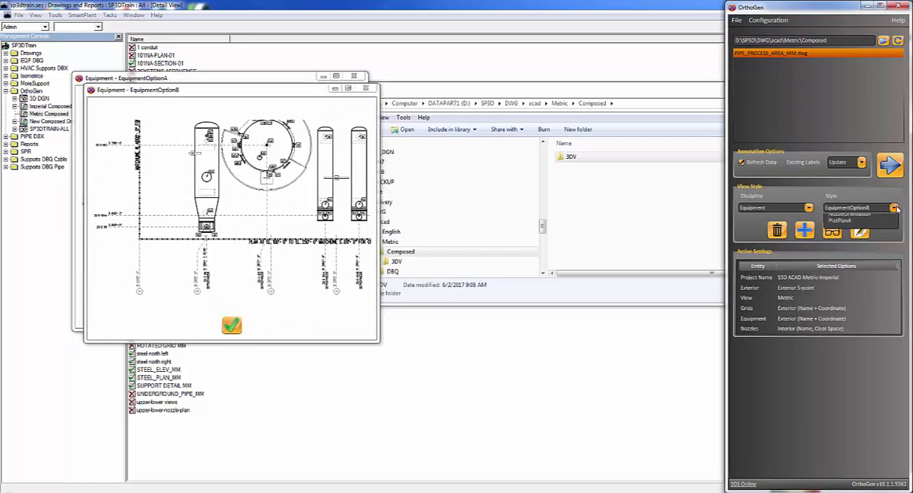
click(835, 234)
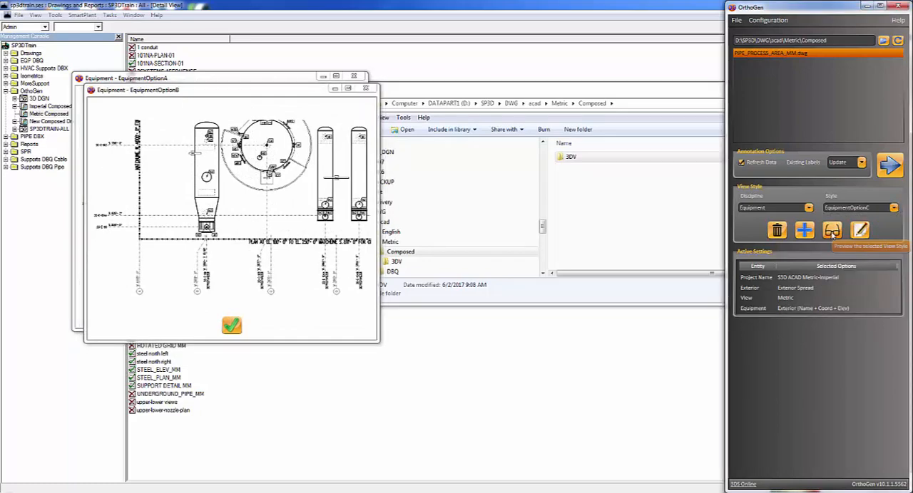
click(832, 230)
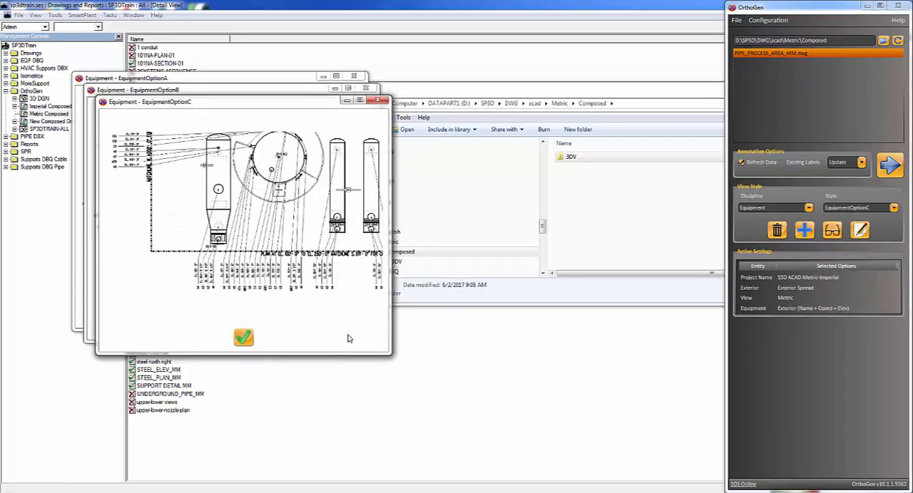
click(243, 338)
click(243, 330)
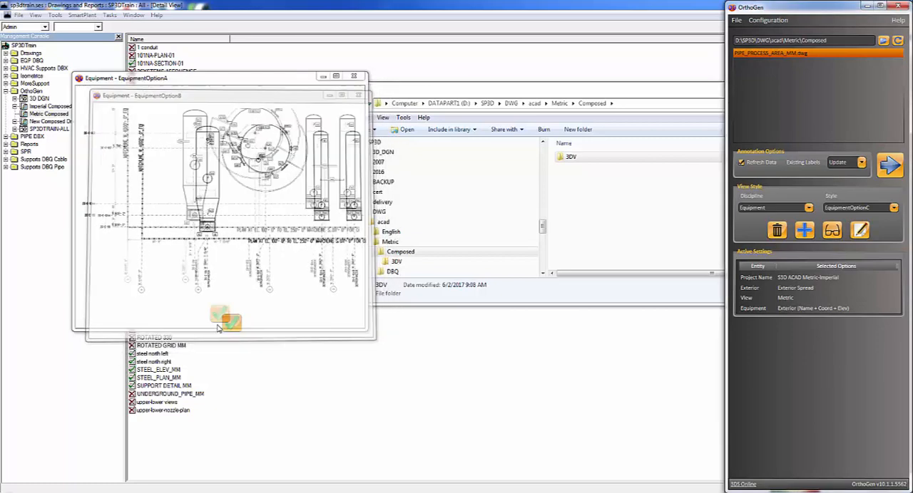
click(219, 321)
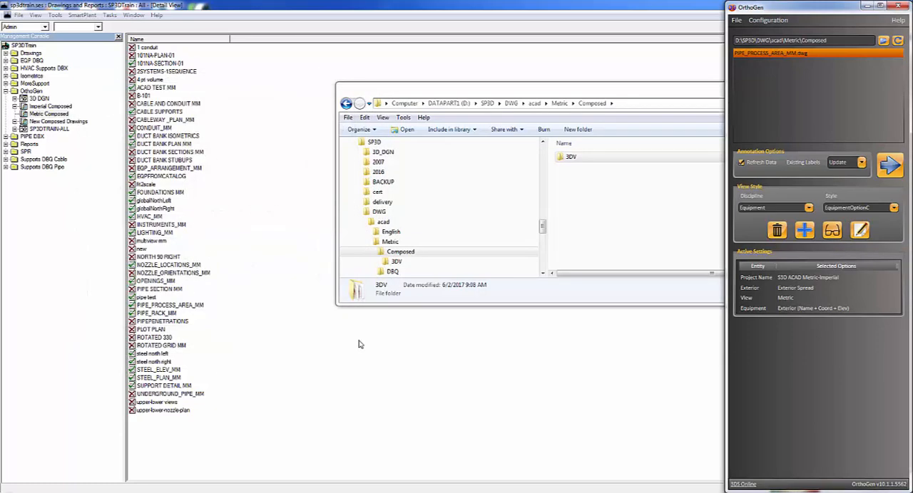
Step: Switch the view style discipline from Equipment to Piping
click(808, 207)
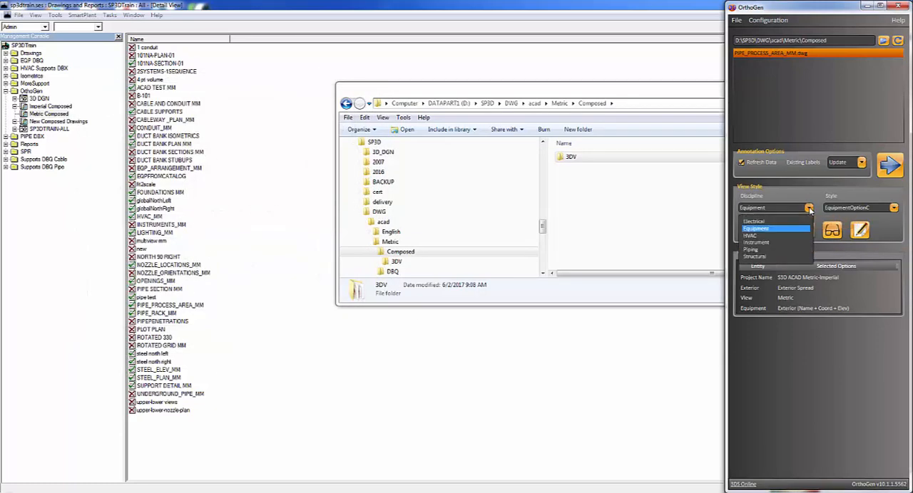
click(755, 249)
click(762, 349)
Step: Review the active settings of the AreaPipingA style for project, exterior, view, grids, instruments and pipes
click(751, 277)
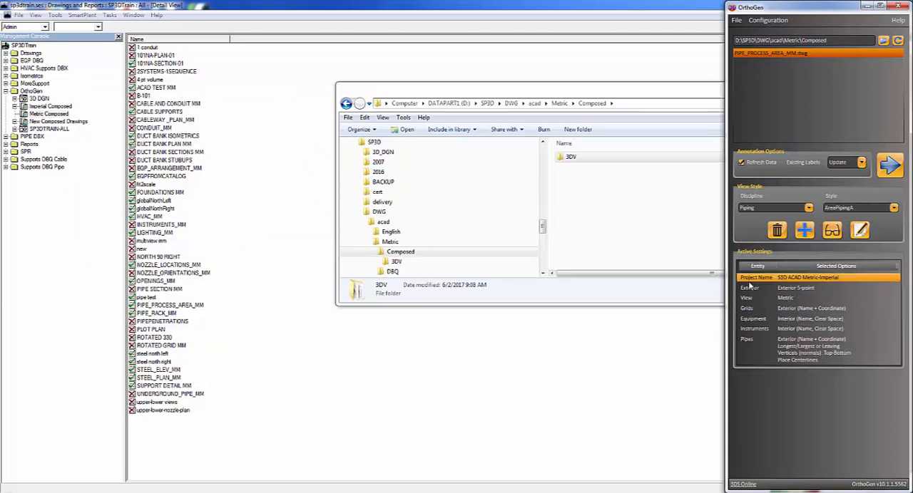
click(789, 288)
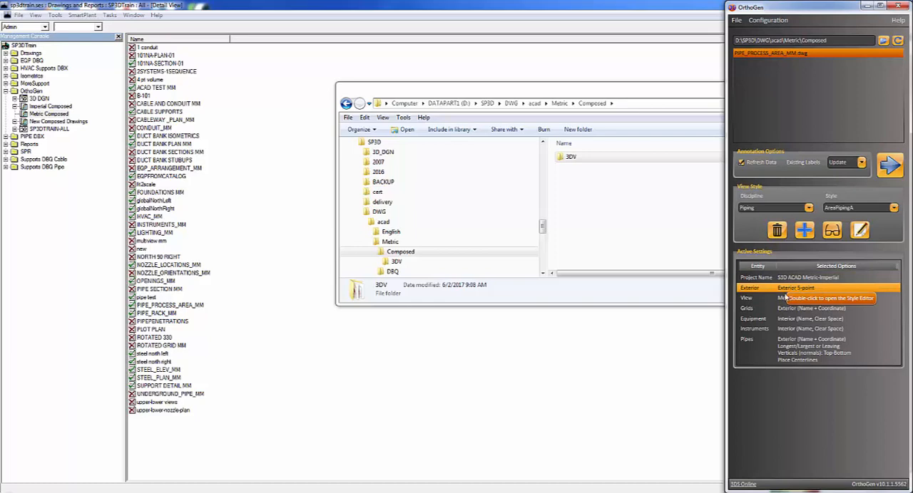
click(783, 298)
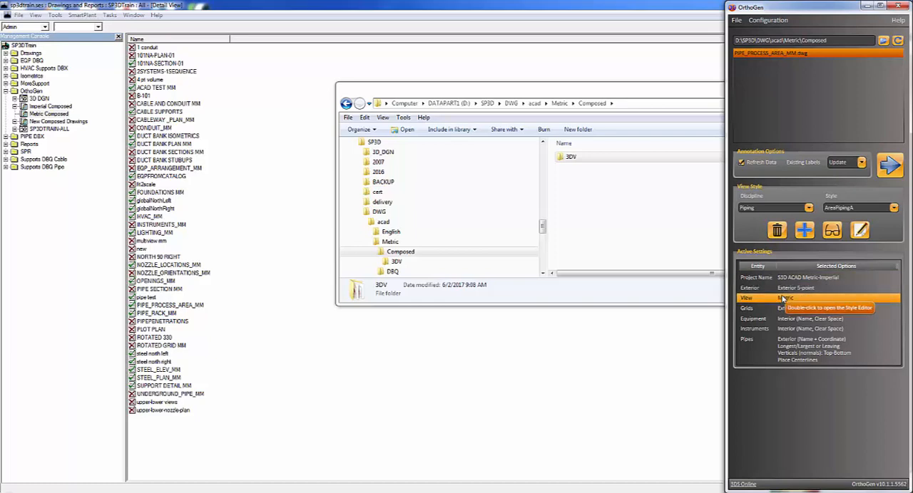
click(780, 311)
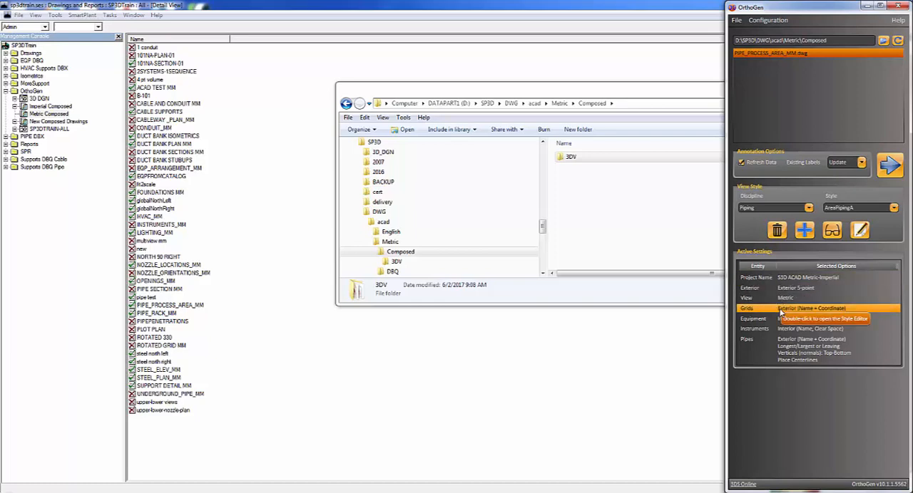
click(774, 328)
click(768, 361)
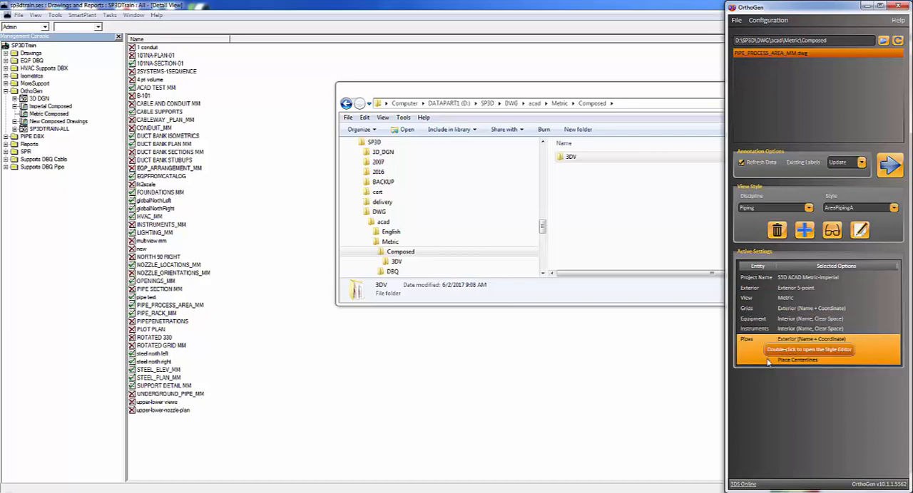
Step: Review the pipe labeling method, vertical pipes and uniqueness qualifier choices in the AreaPipingA style editor, and accept the settings
double_click(758, 342)
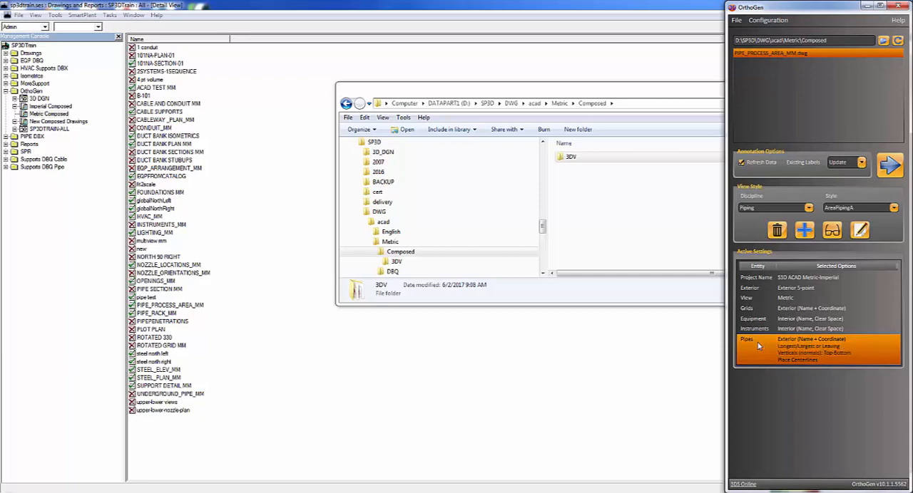
drag(404, 11, 639, 157)
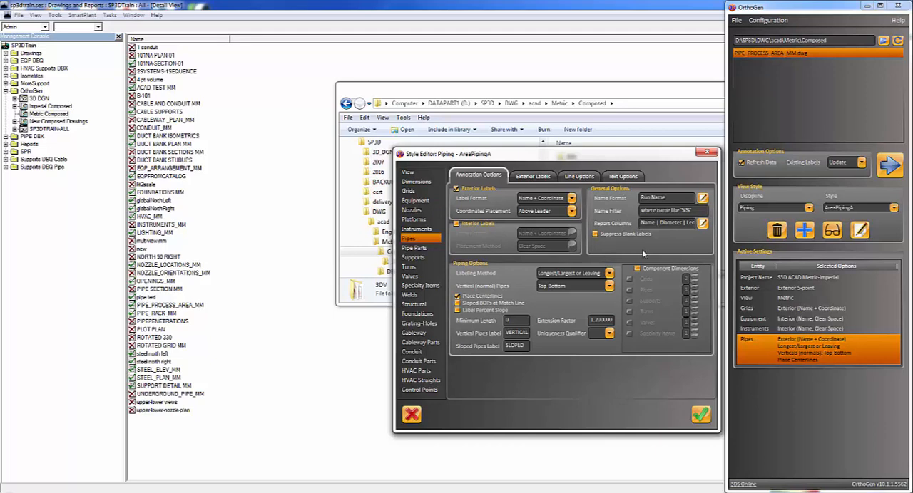
click(610, 274)
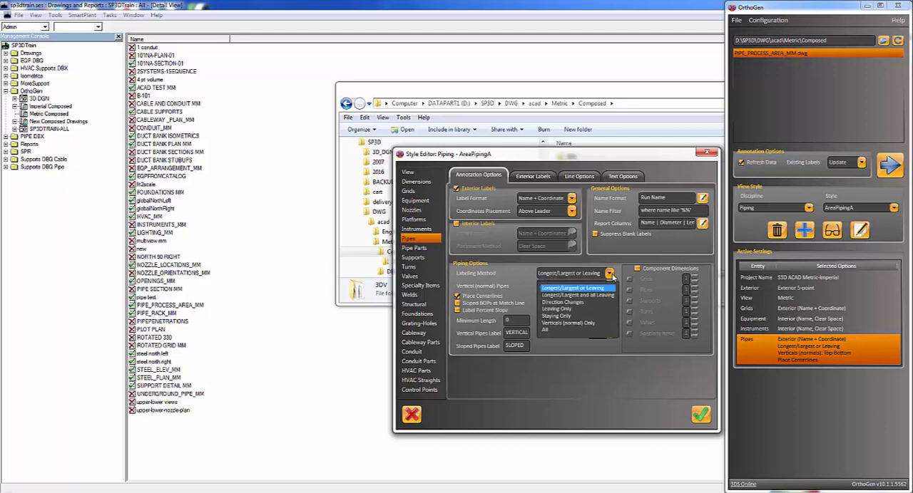
click(611, 276)
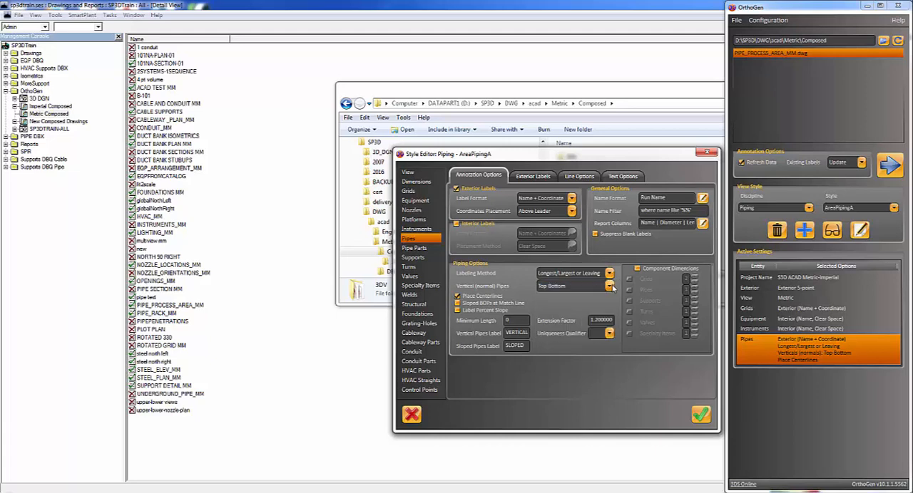
click(610, 286)
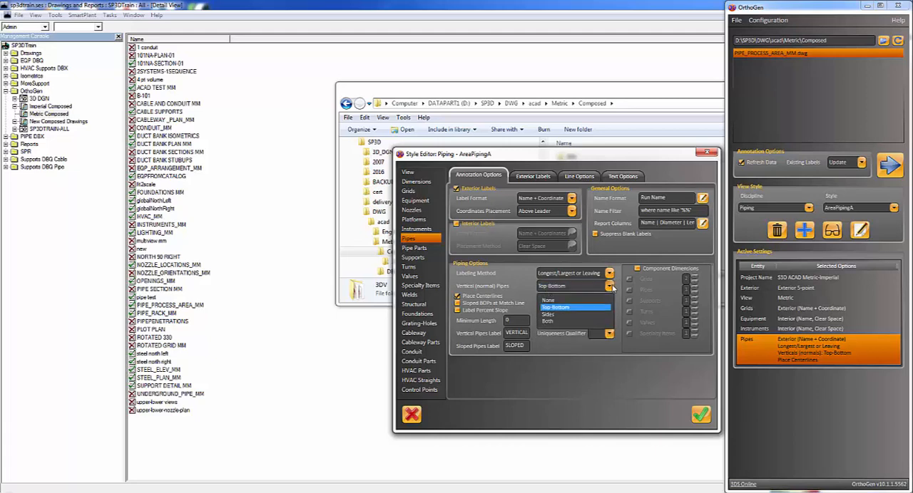
click(612, 287)
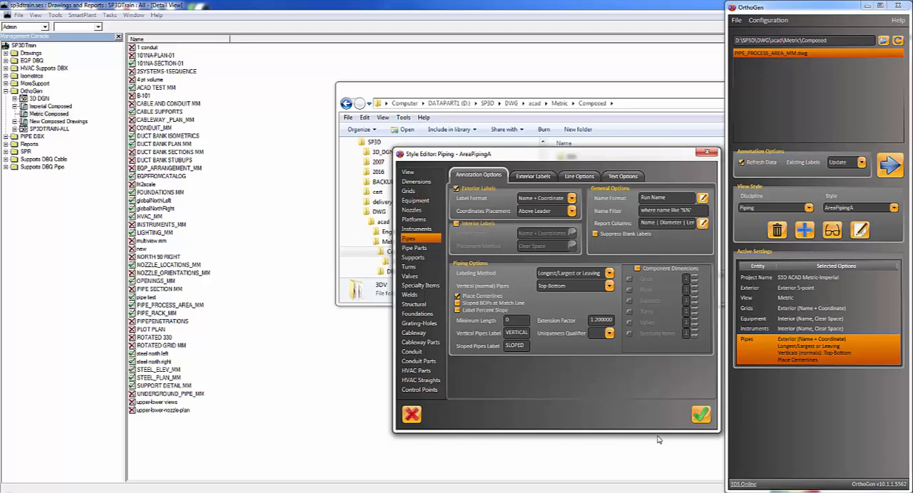
click(609, 334)
click(609, 334)
click(701, 415)
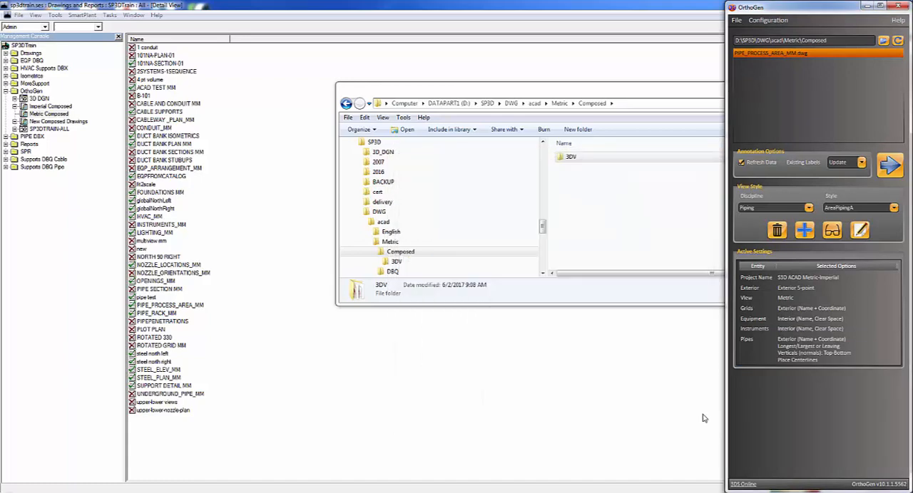
Step: Preview the AreaPipingA view style
click(893, 209)
click(894, 209)
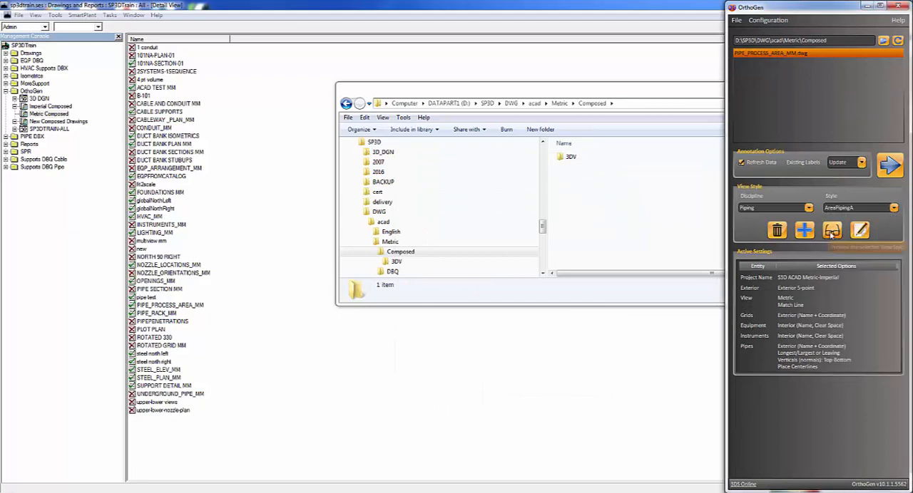
click(834, 234)
Step: Select and preview the AreaPipingC view style, and close both open style previews
click(894, 209)
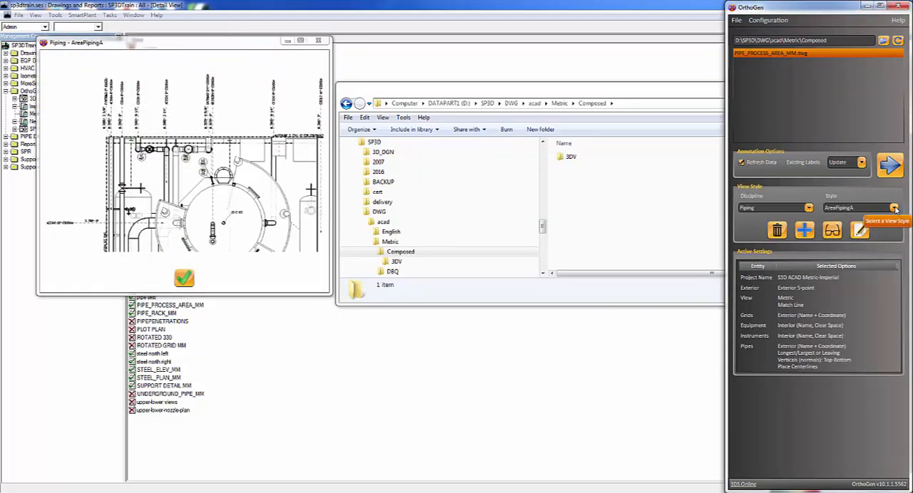
click(859, 237)
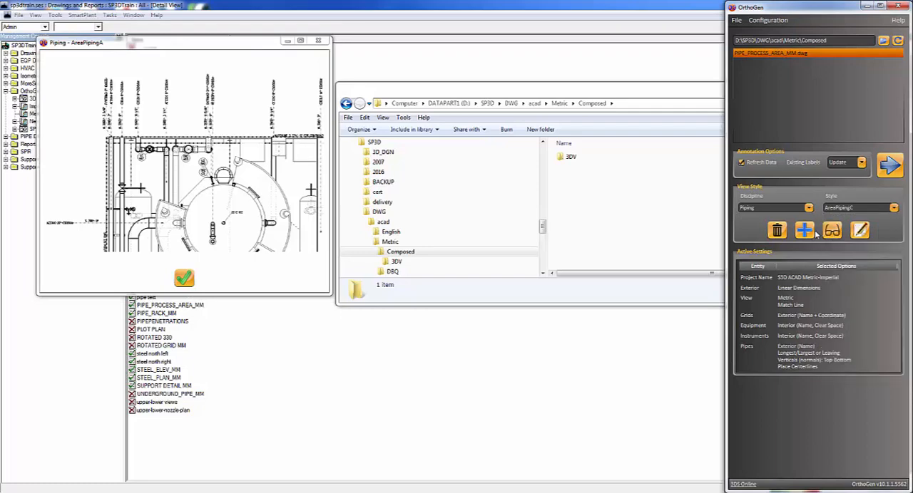
click(832, 231)
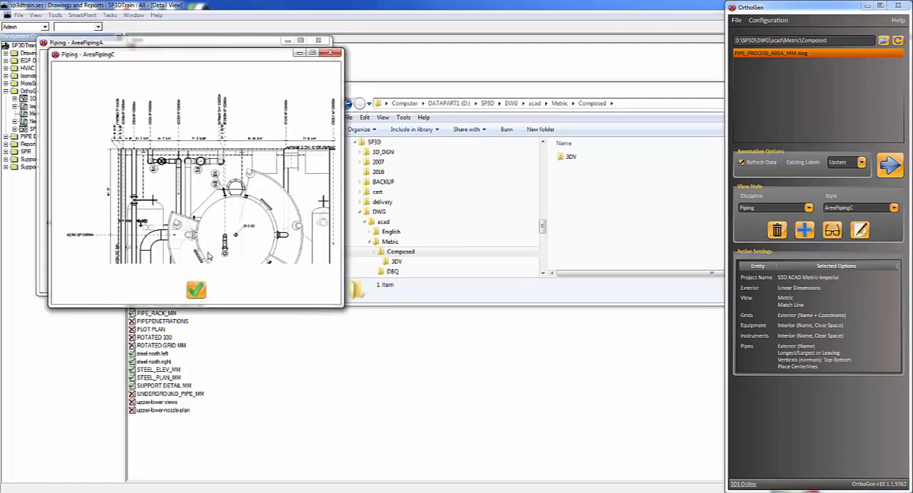
click(194, 288)
click(184, 278)
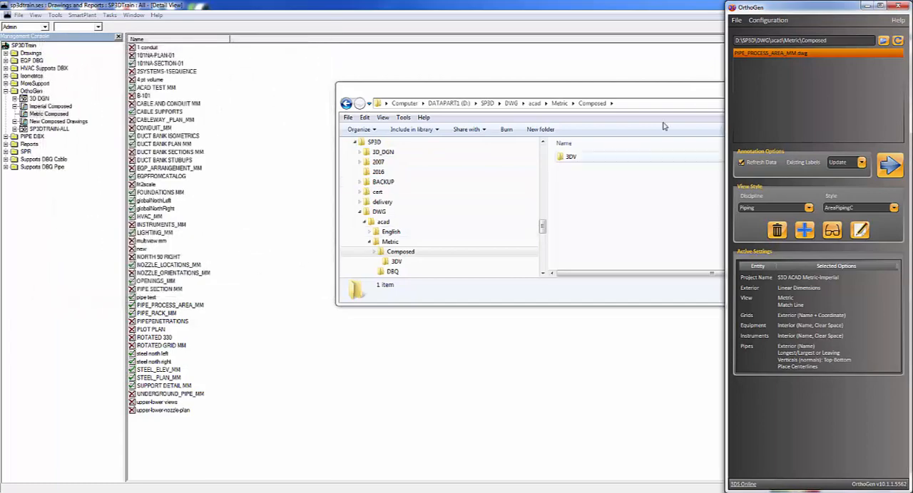
Step: Annotate PIPE_PROCESS_AREA_MM.dwg with the AreaPipingC style and zoom to the extents of the drawing in AutoCAD
click(889, 164)
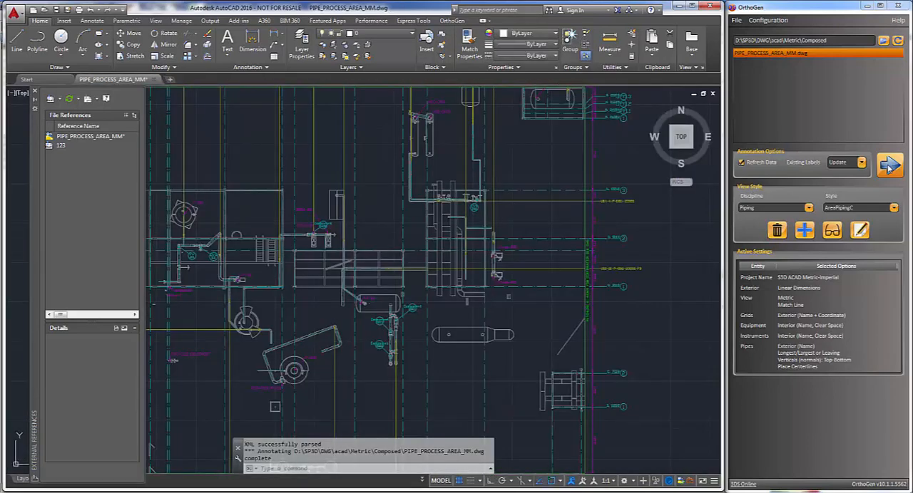
text(z)
key(Return)
text(e)
key(Return)
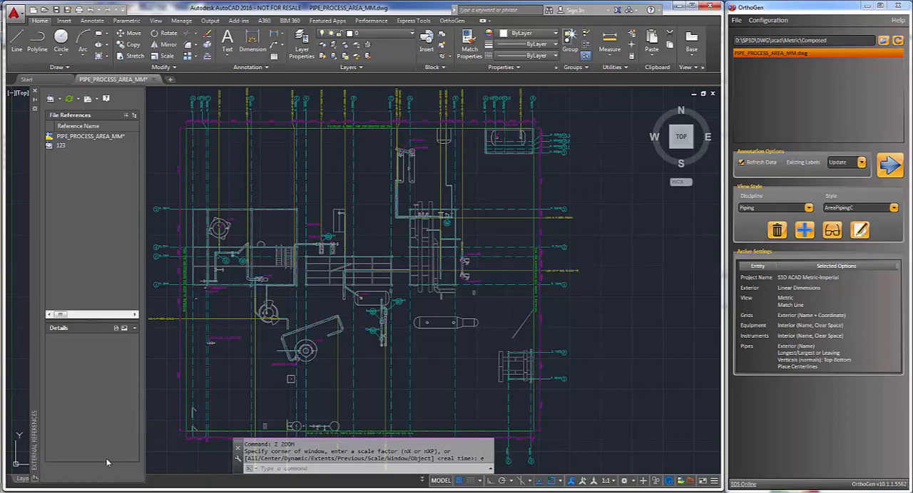
Step: Switch to the Composed folder in Windows Explorer and check the PIPE_PROCESS_AREA_MM-123.dwg and PIPE_PROCESS_AREA_MM.dwg files
mouse_move(114, 492)
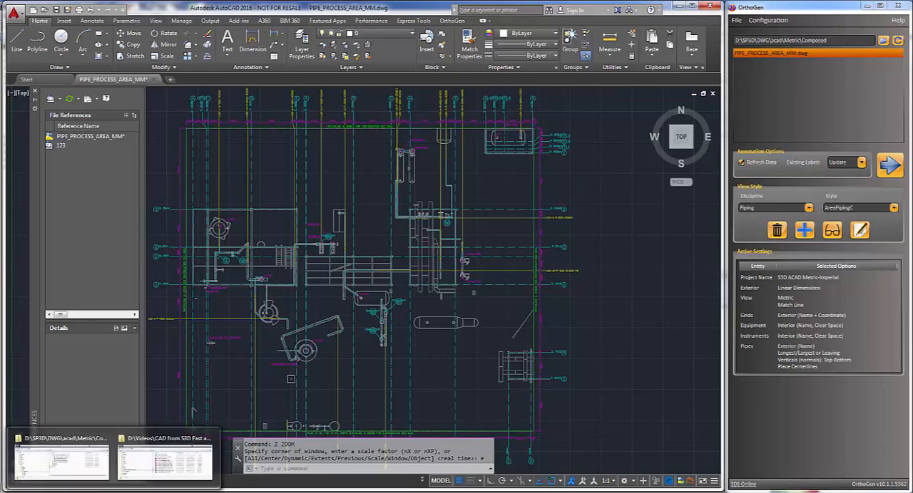
click(71, 470)
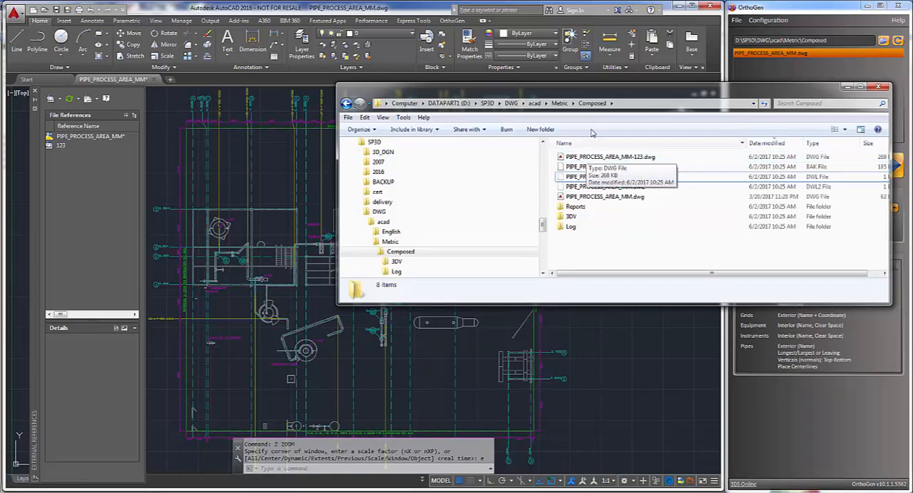
click(585, 158)
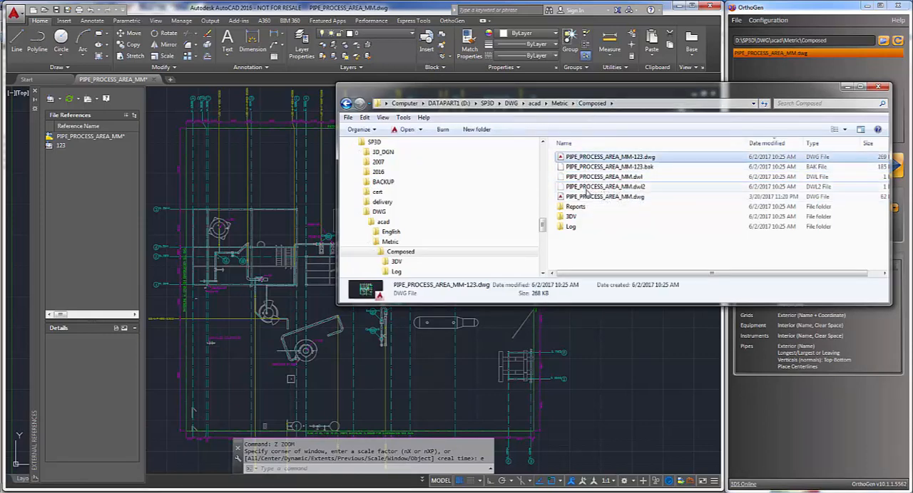
click(586, 187)
click(586, 198)
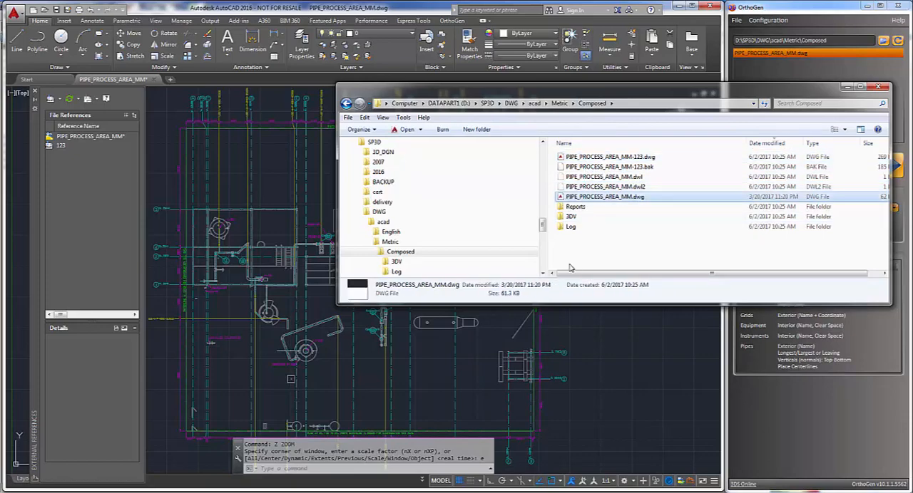
Step: Read the PIPE_PROCESS_AREA_MM EQP and INS reports in the Reports folder, closing each one after viewing
click(576, 208)
double_click(576, 207)
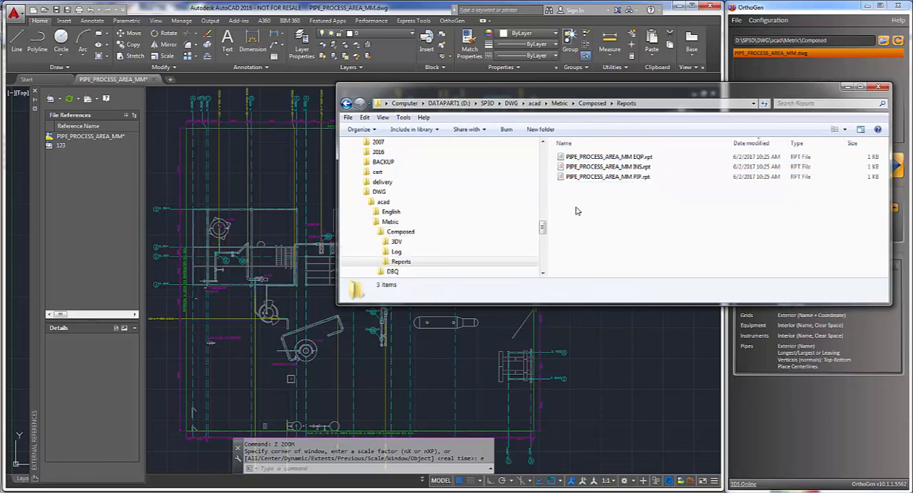
double_click(603, 159)
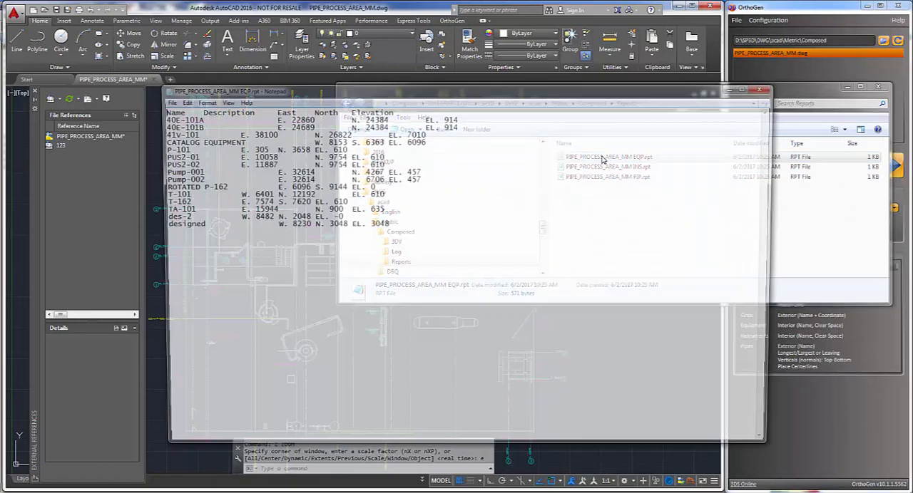
click(766, 87)
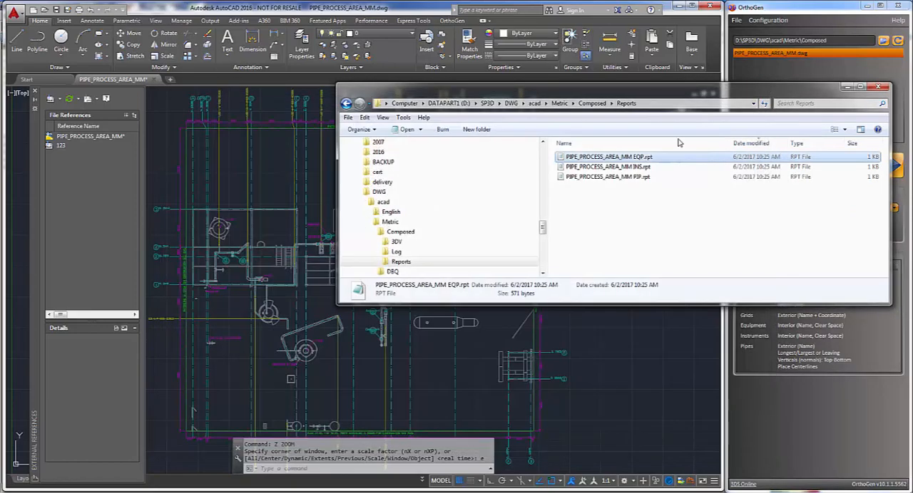
double_click(618, 168)
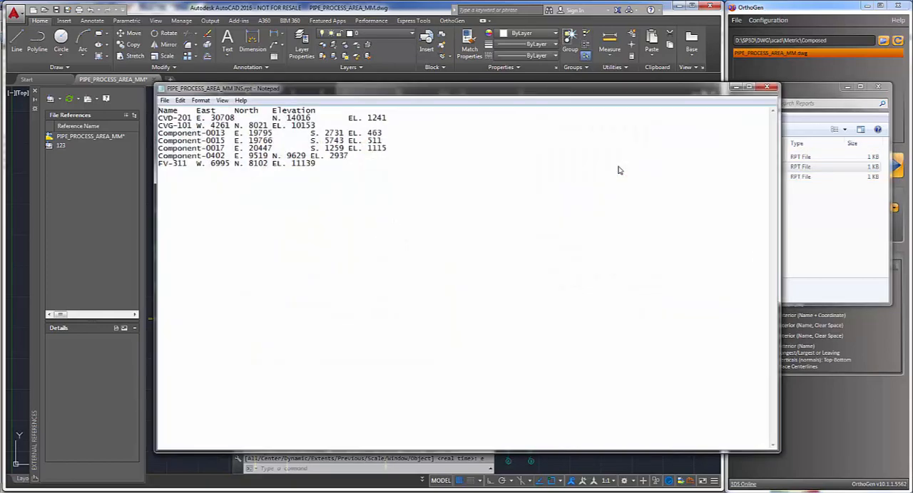
click(767, 88)
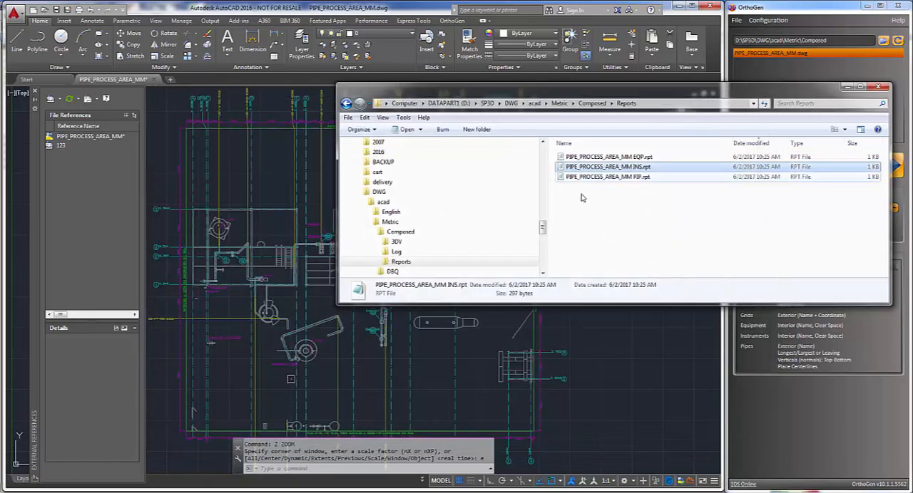
Step: Check the files in the Log folder and return to the Composed folder
click(592, 107)
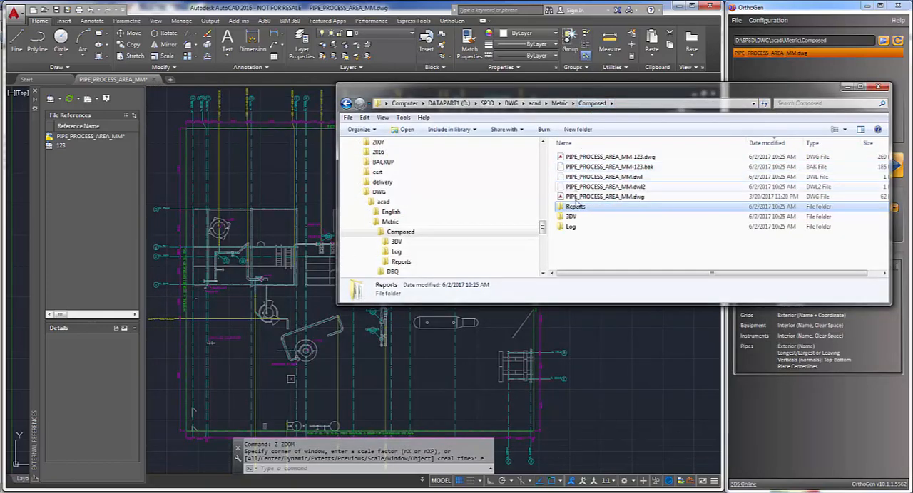
click(571, 228)
double_click(571, 228)
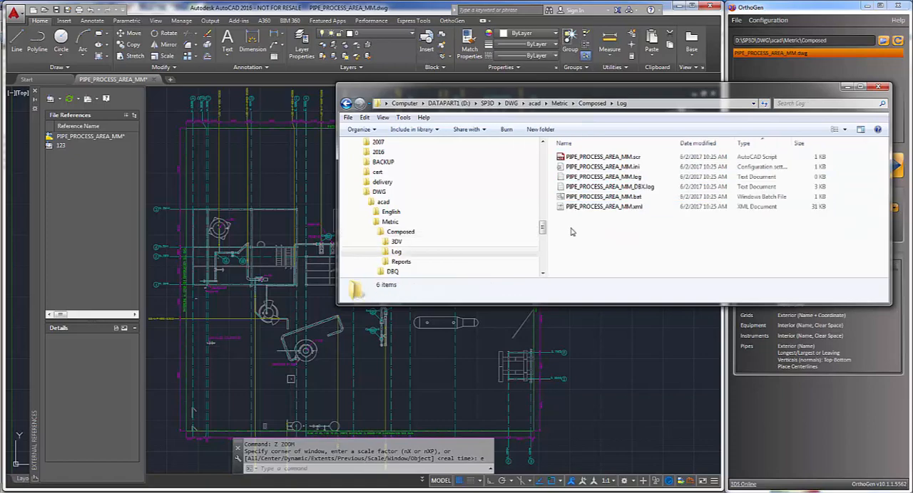
click(591, 104)
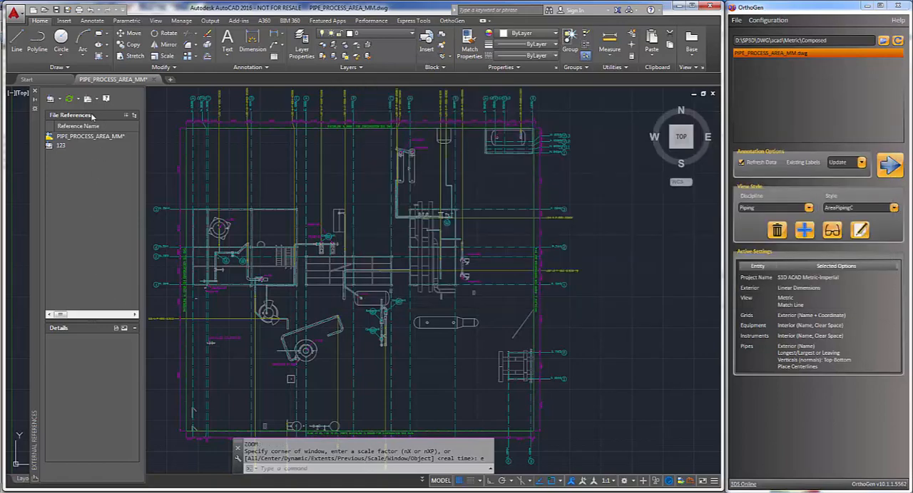
Step: Switch back to AutoCAD and open the attached external reference 123 as its own drawing
click(70, 136)
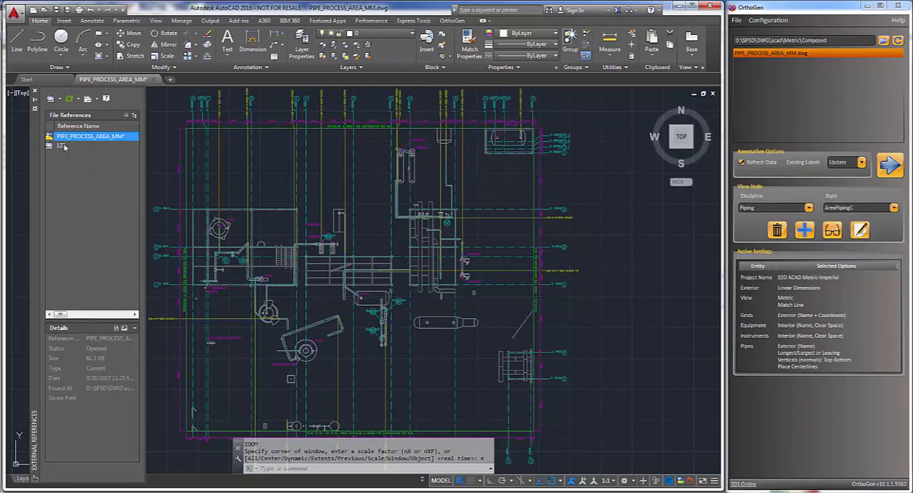
click(62, 145)
right_click(64, 146)
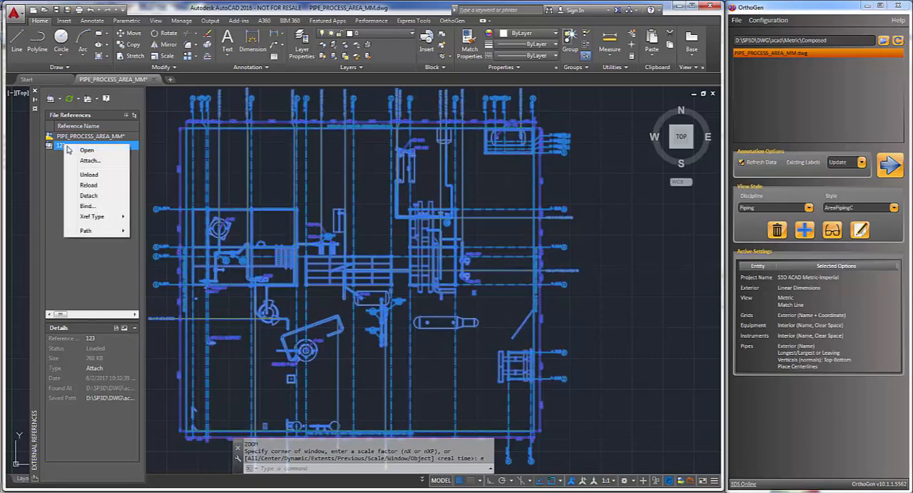
click(86, 152)
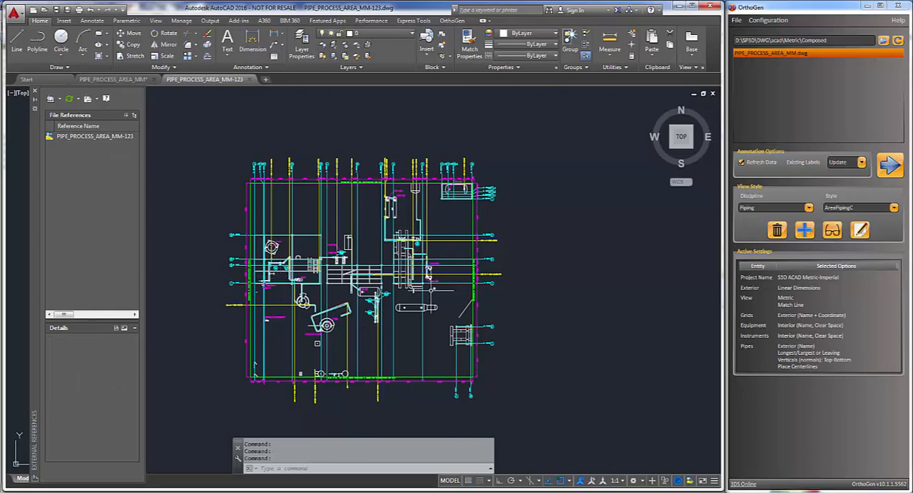
Step: Move the Component 0013 and Component 0017 labels so they stack above the Component 0015 label, beside the vertical piping below TA-101
scroll(387, 292, up, 8)
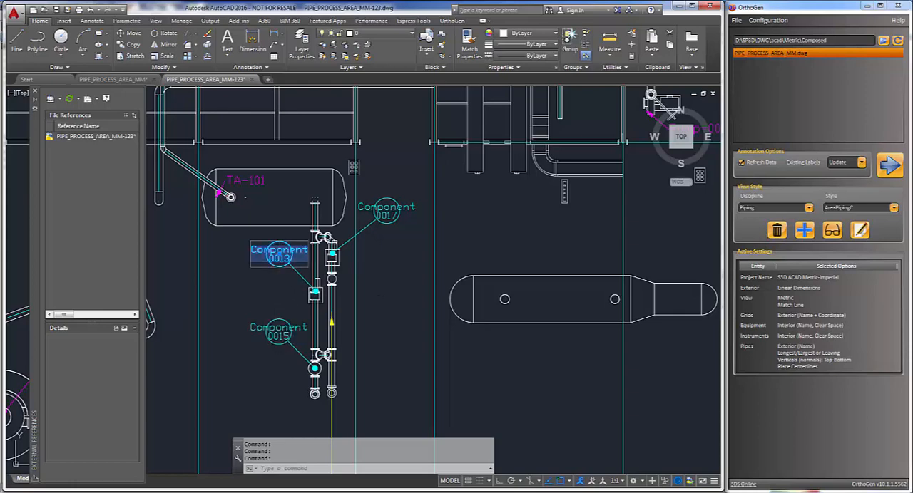
click(279, 256)
click(279, 257)
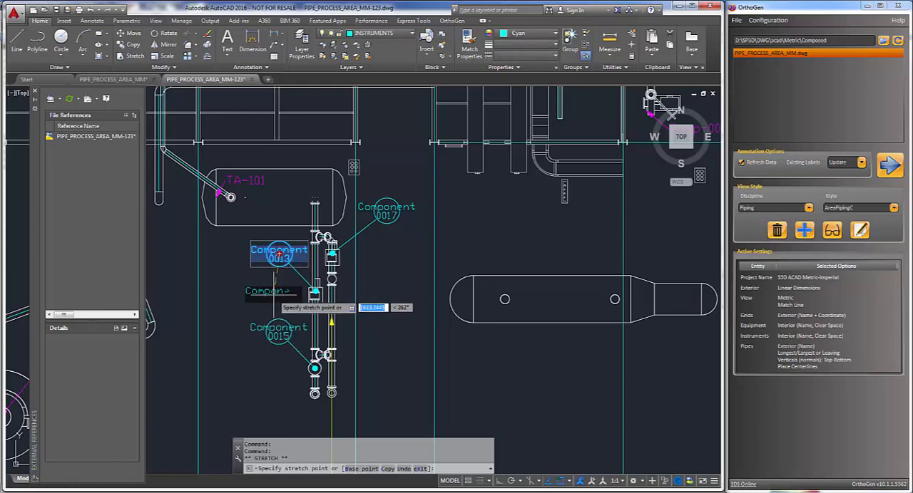
click(273, 299)
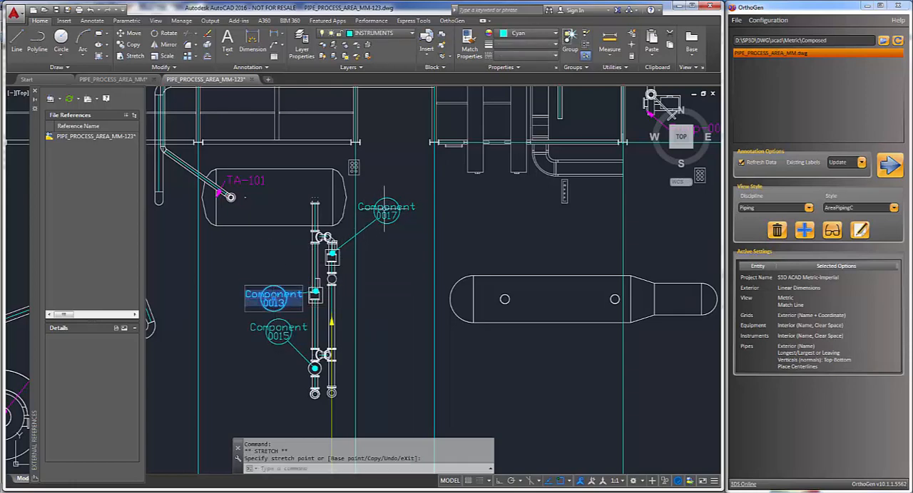
click(386, 212)
click(386, 211)
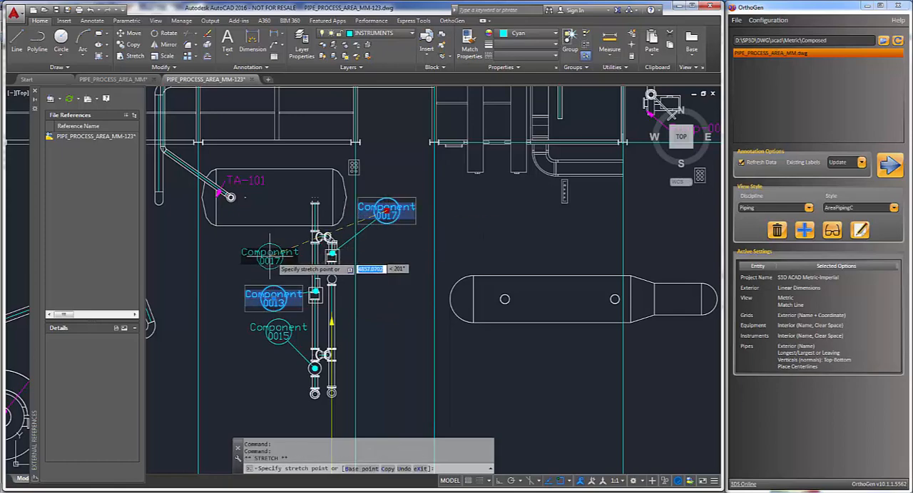
click(275, 259)
scroll(249, 397, down, 2)
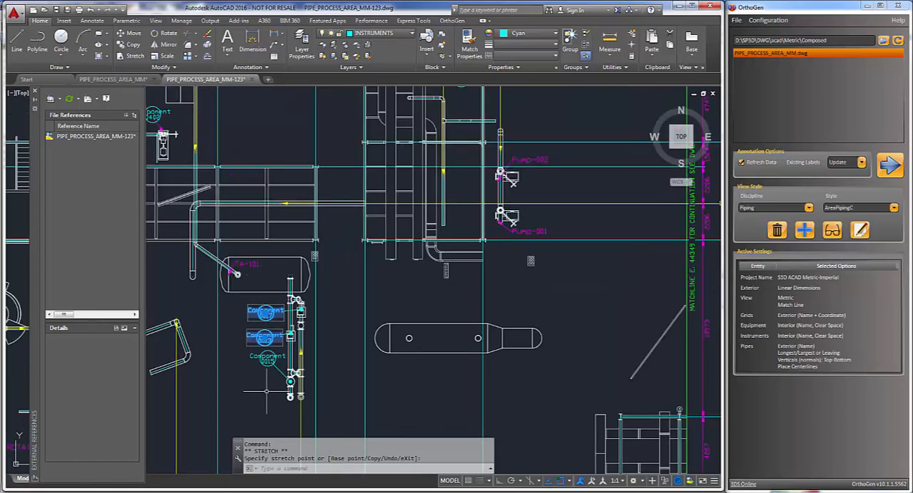
middle_drag(367, 359, 569, 301)
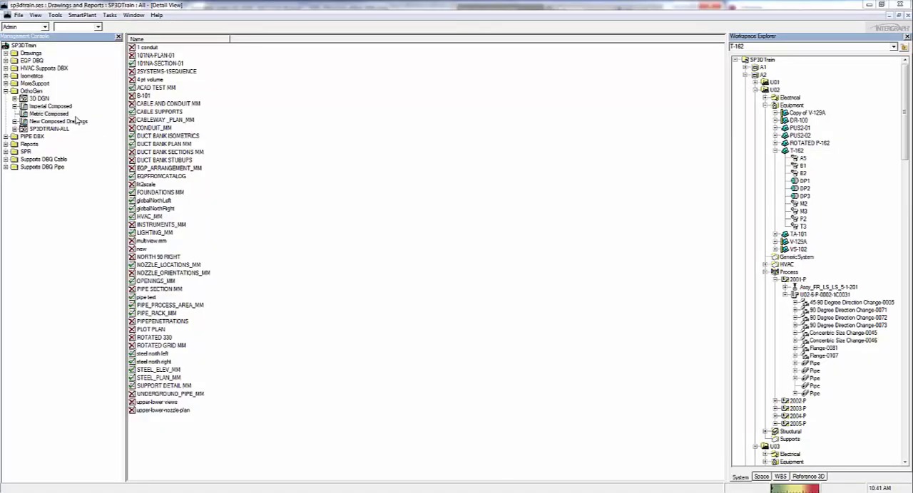
Step: In Smart 3D, switch to the Equipment and Furnishings task and move equipment TA-101 about 4.6 m west
click(110, 17)
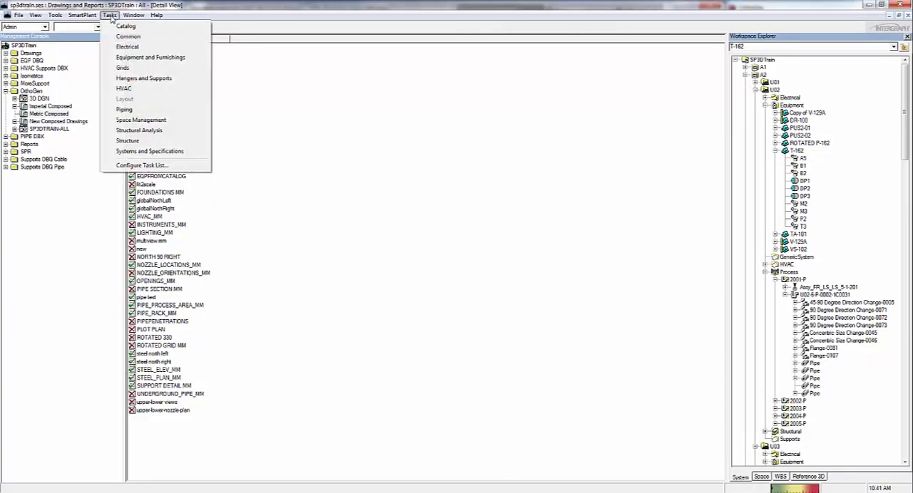
click(139, 59)
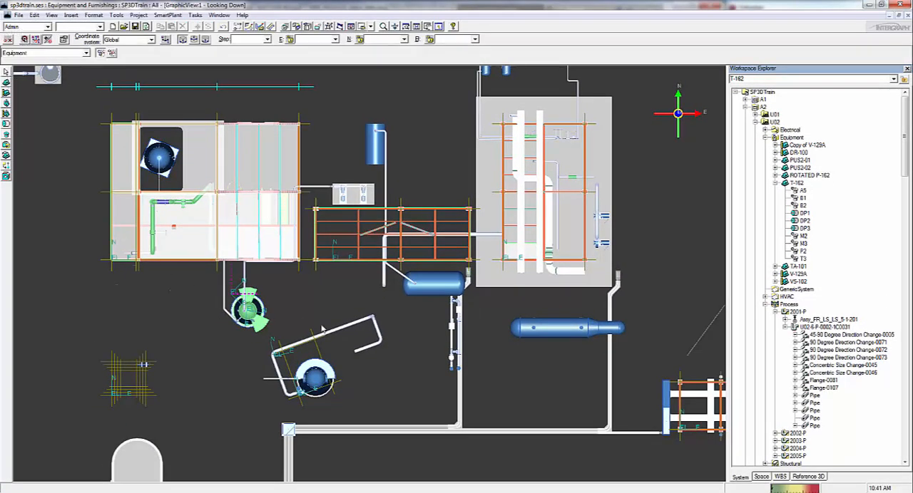
click(437, 292)
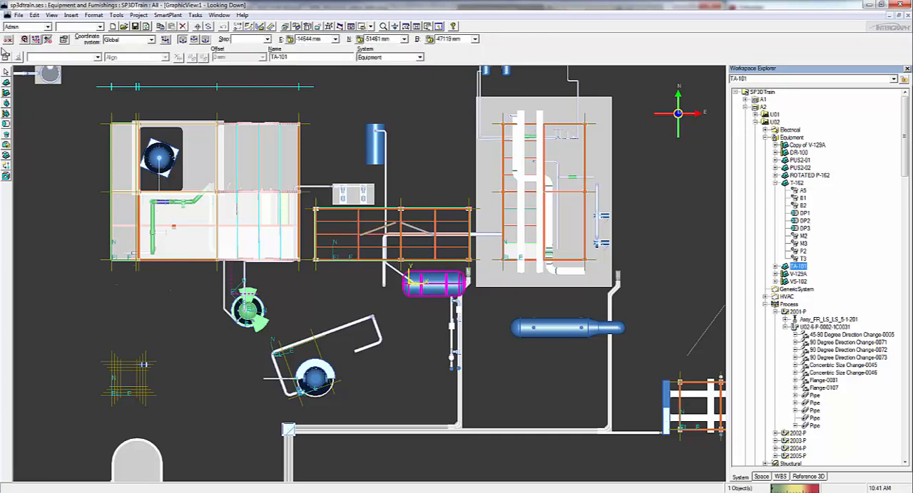
click(33, 14)
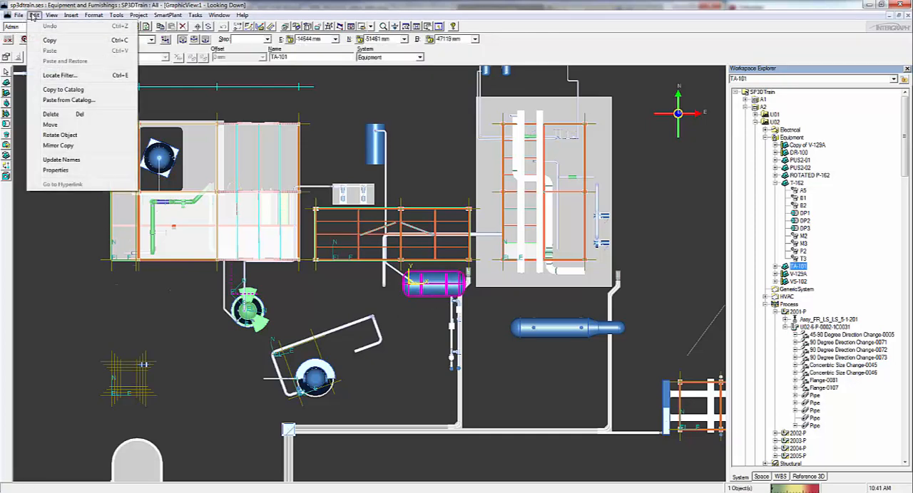
click(51, 125)
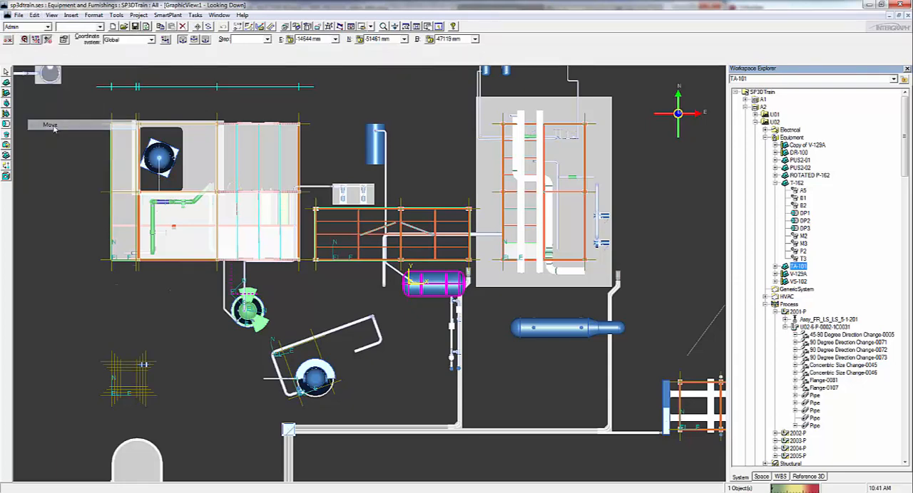
click(421, 312)
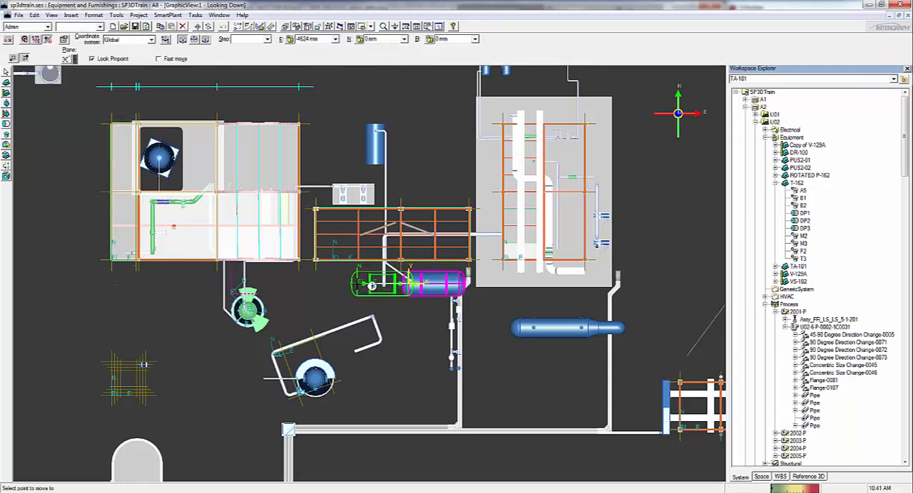
click(372, 285)
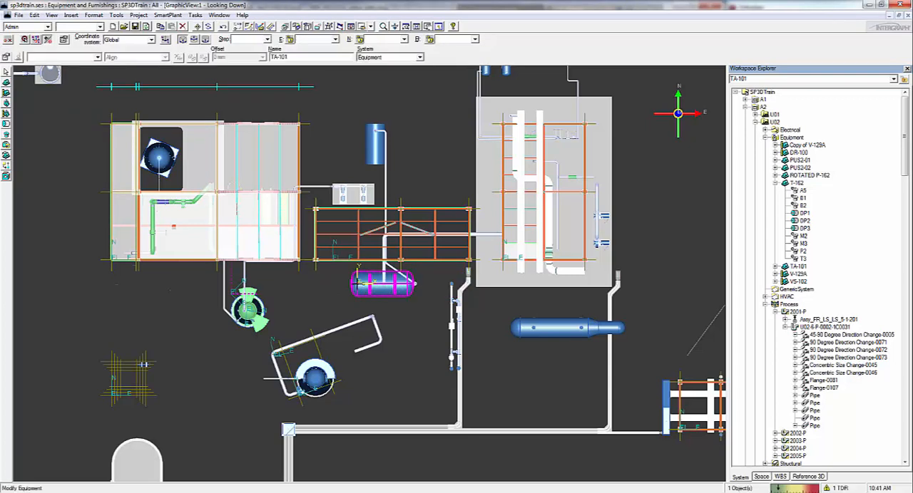
Step: Return to the Drawings and Reports task and update the PIPE_PROCESS_AREA_MM drawing
click(197, 15)
click(219, 53)
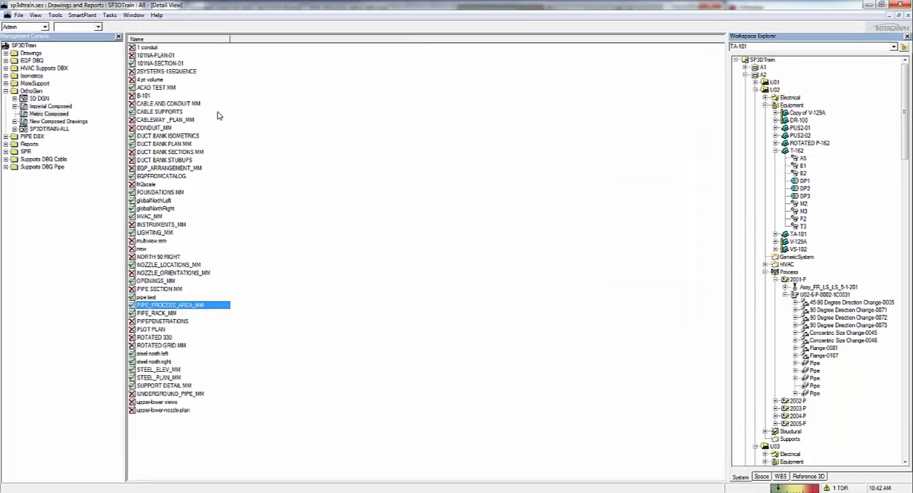
right_click(182, 308)
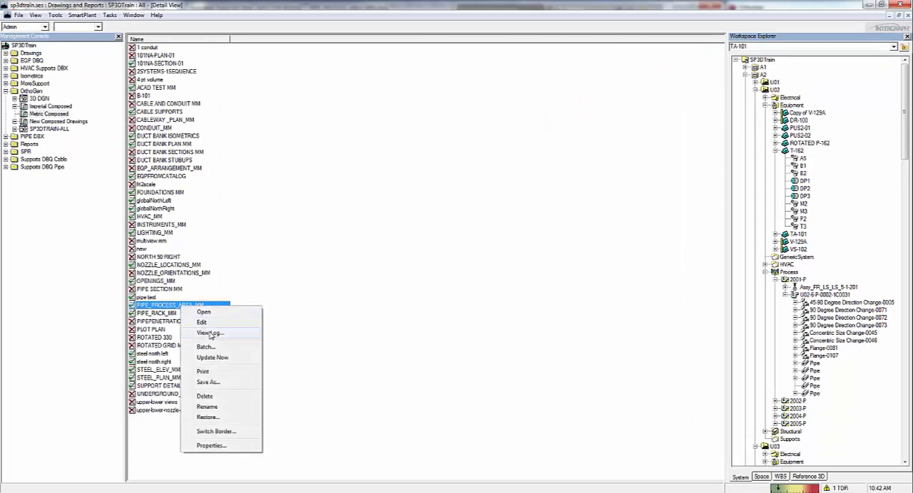
click(212, 358)
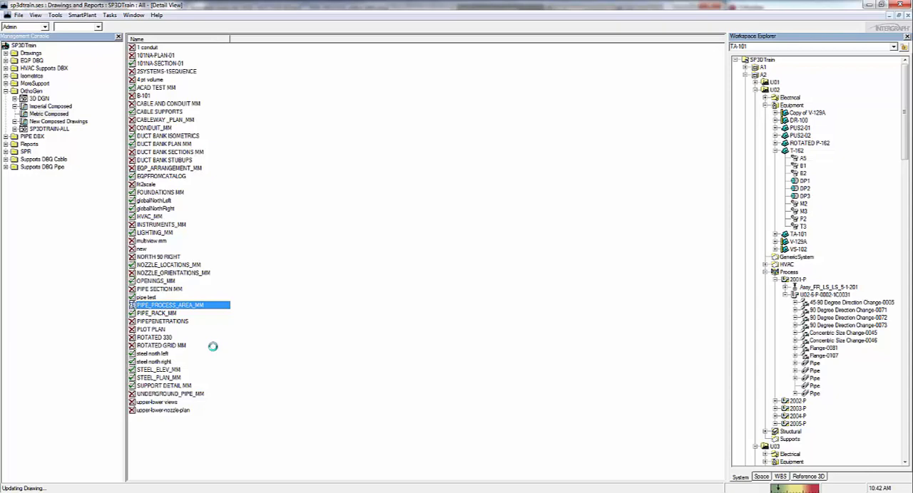
Step: Save the PIPE_PROCESS_AREA_MM drawing out again with AutoCAD (*.dwg) as the target file type for composed drawings
right_click(206, 306)
click(232, 379)
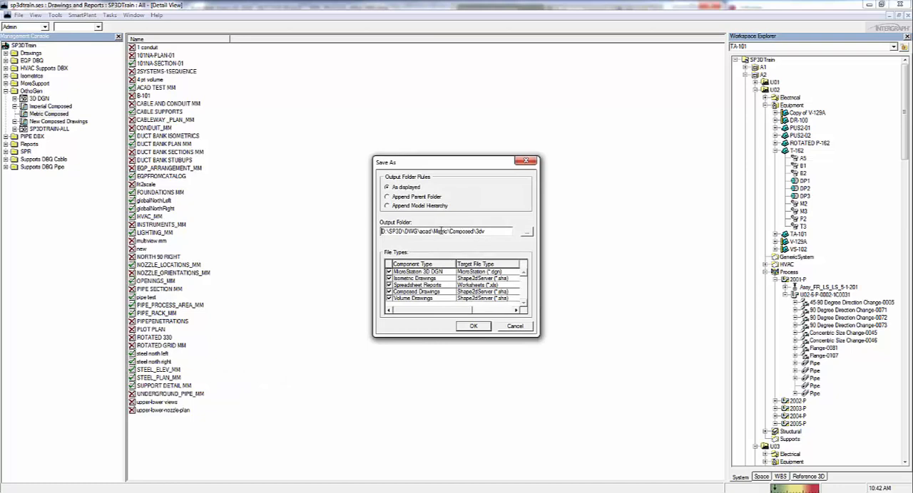
click(465, 291)
click(465, 292)
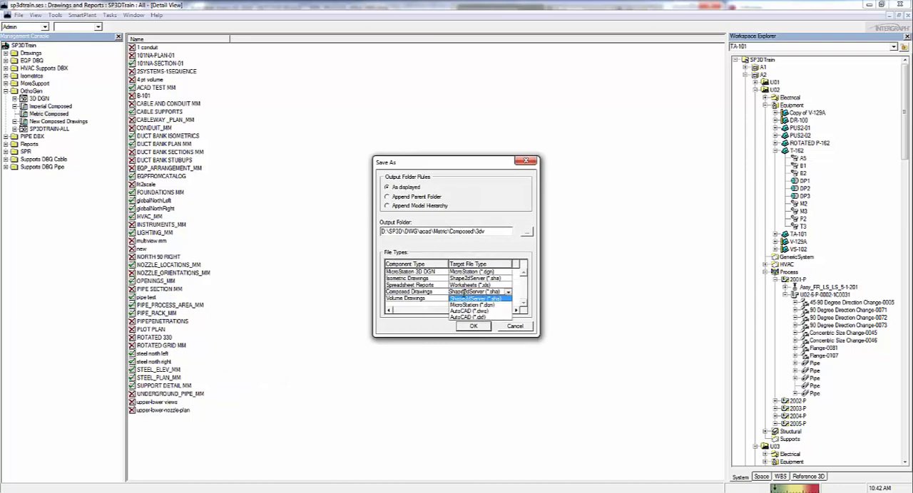
click(462, 312)
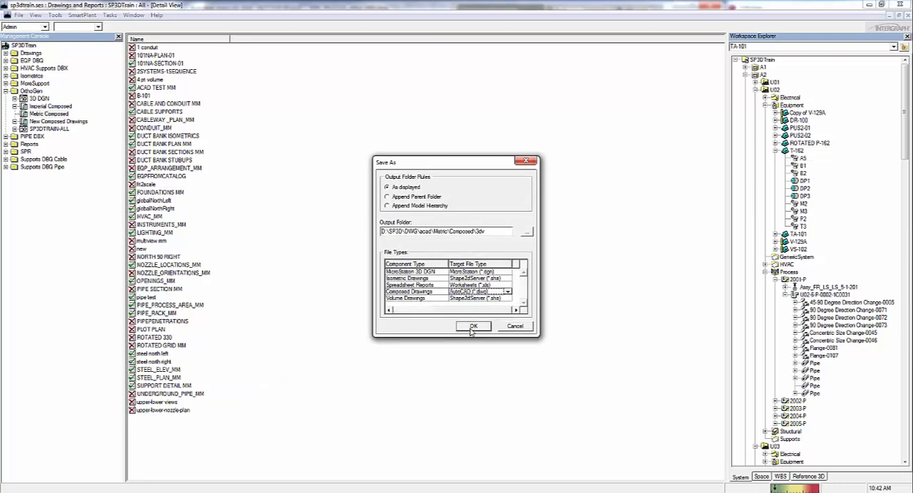
click(471, 327)
click(488, 294)
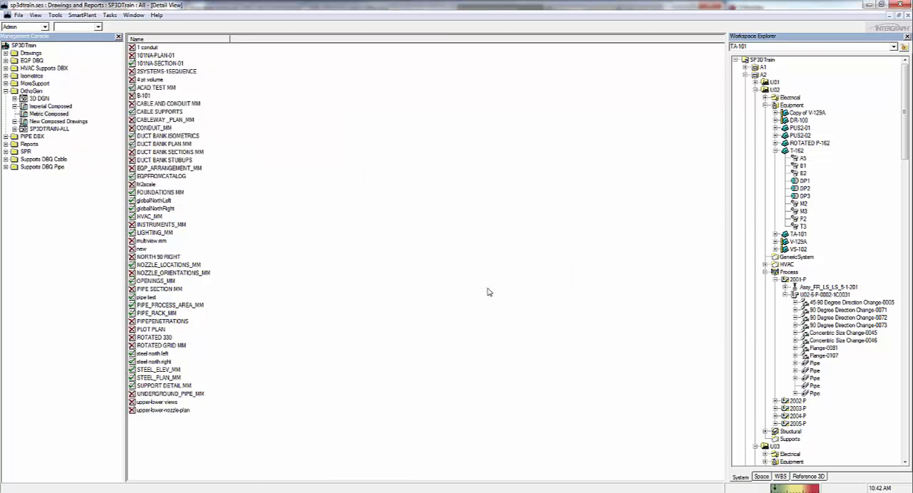
click(492, 285)
Step: Switch back to AutoCAD and OrthoGen, rerun the annotation on PIPE_PROCESS_AREA_MM.dwg with existing labels set to Update, and inspect the area around TA-101
click(426, 492)
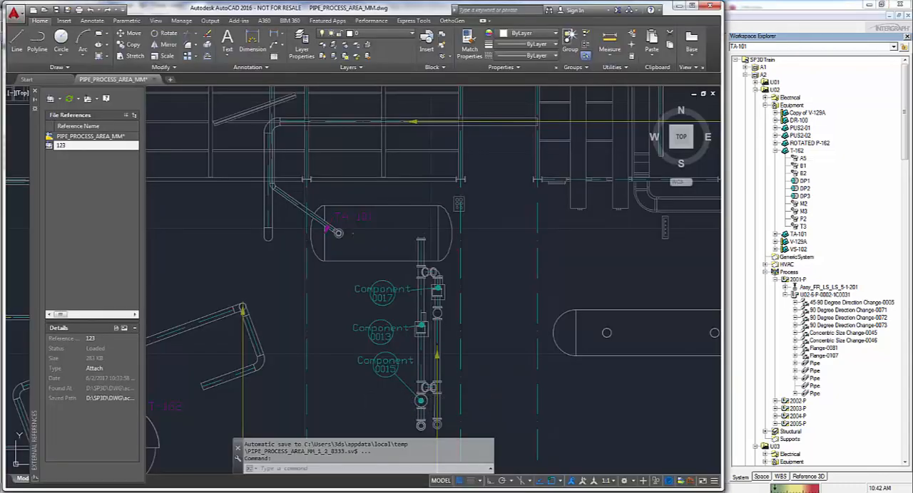
key(alt+Tab)
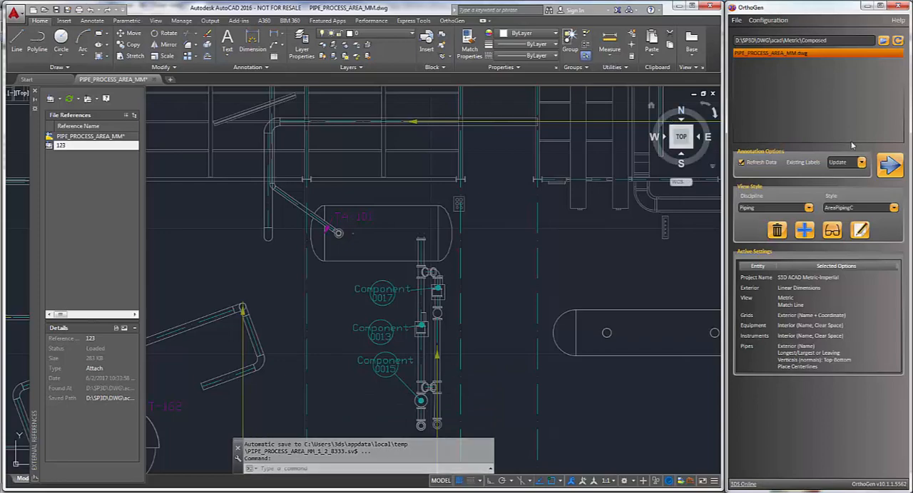
click(890, 166)
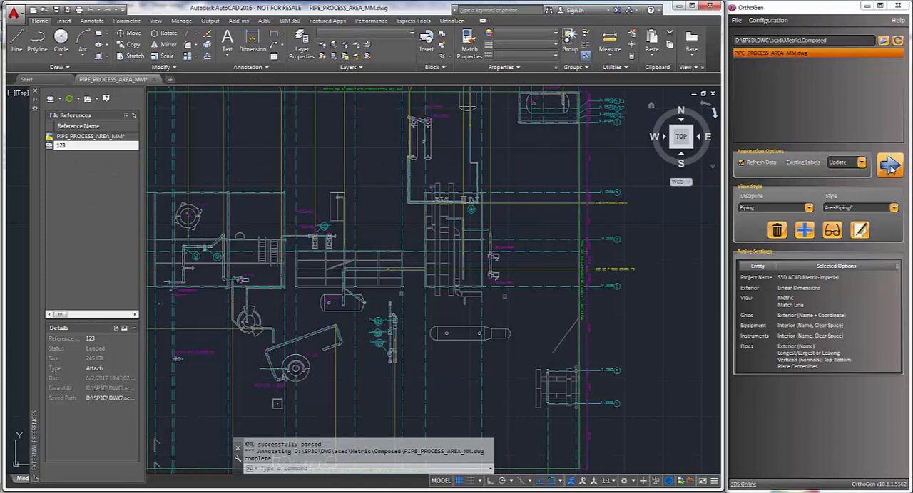
scroll(348, 317, up, 6)
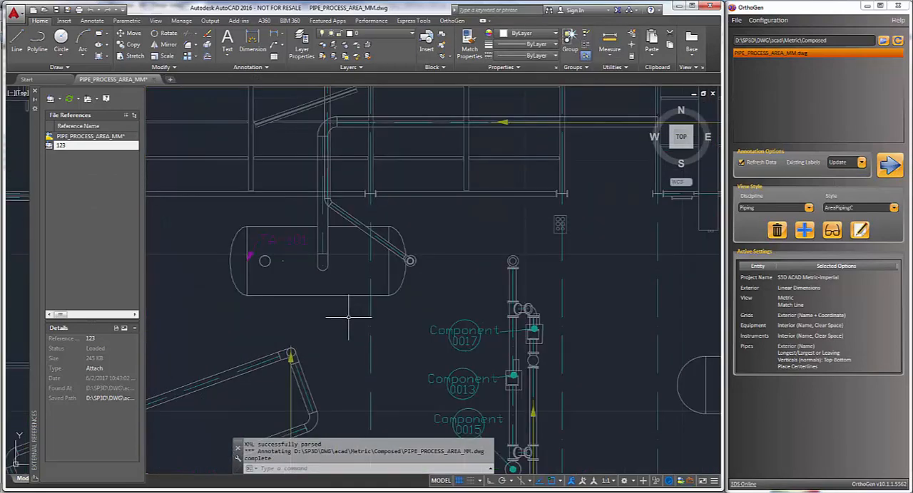
mouse_move(348, 317)
middle_down()
mouse_move(357, 320)
mouse_move(383, 258)
middle_up()
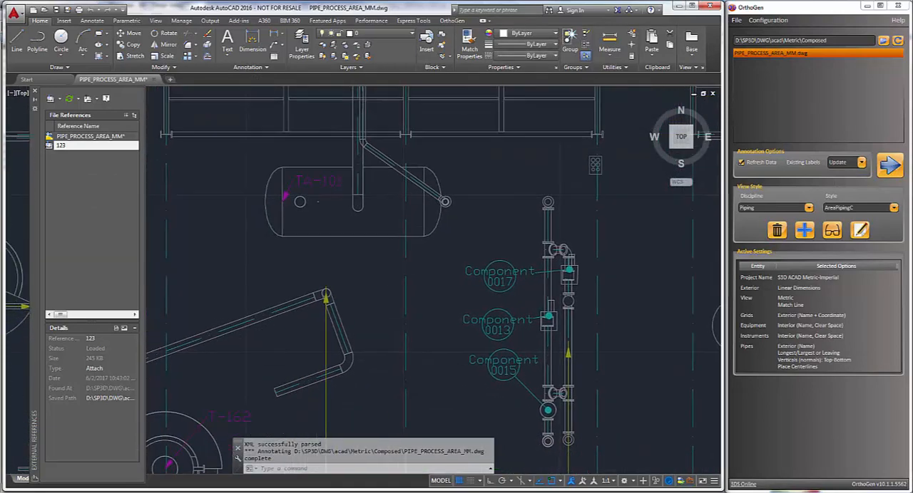